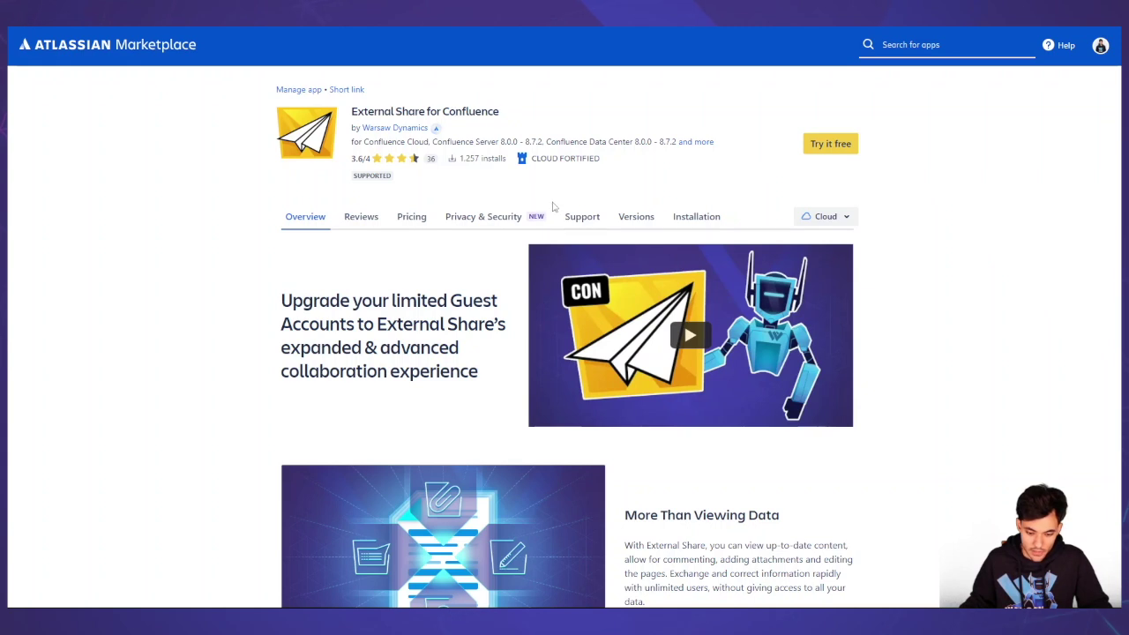
Step: Open the app's vendor documentation from its support resources and look over the key topics on security, sharing and customization
{"action": "left_click", "coordinate": [580, 219]}
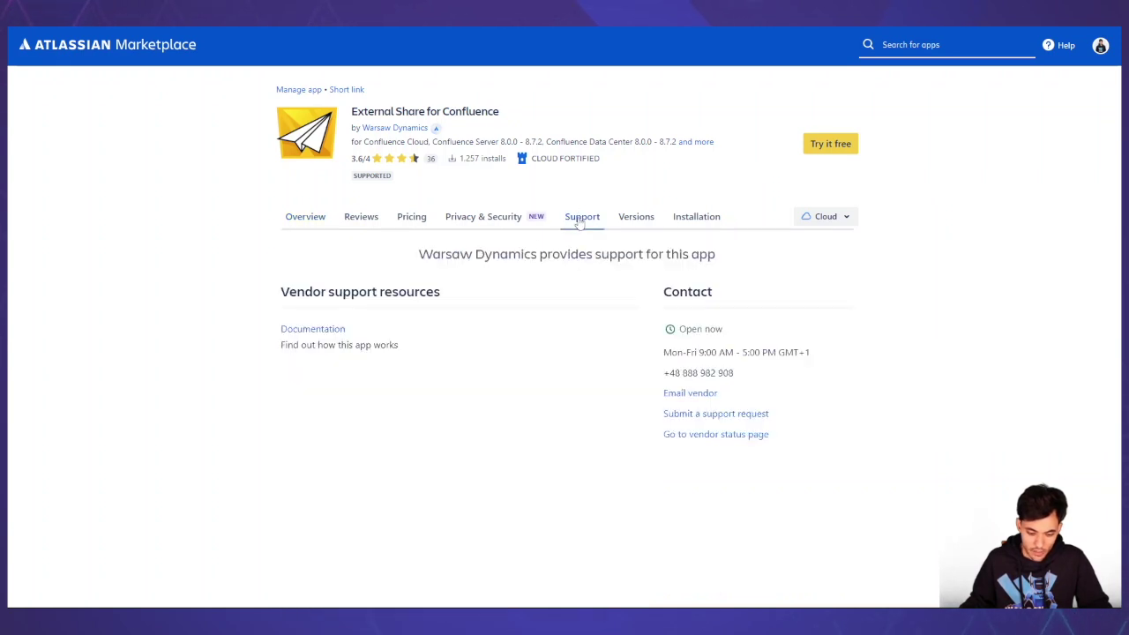
{"action": "left_click", "coordinate": [325, 332]}
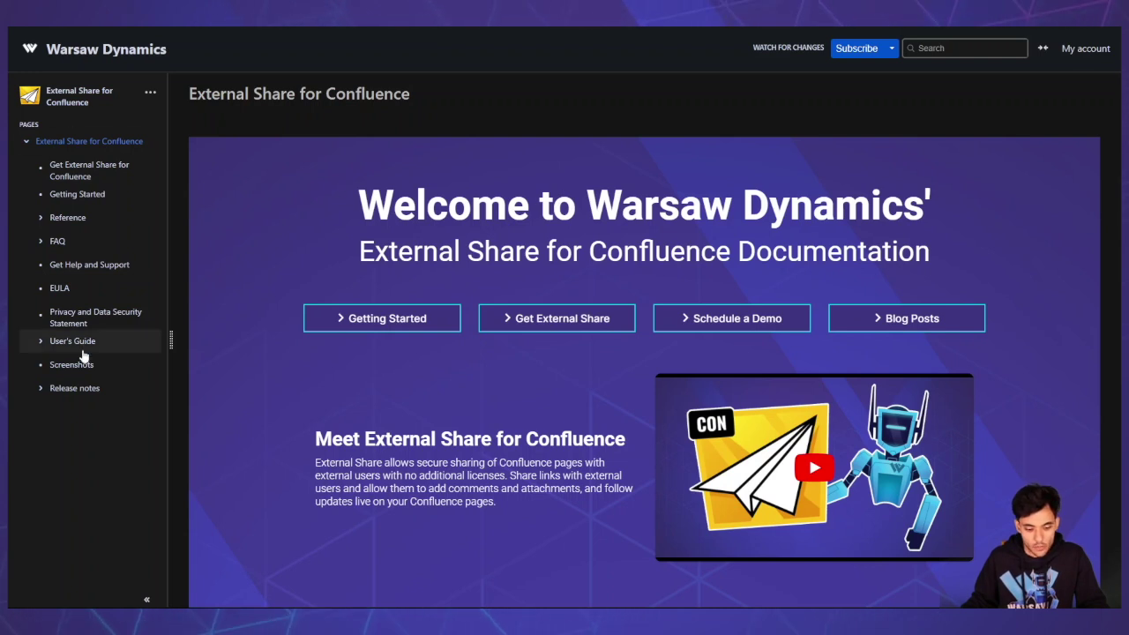
{"action": "scroll", "coordinate": [521, 200], "scroll_direction": "down", "scroll_amount": 2}
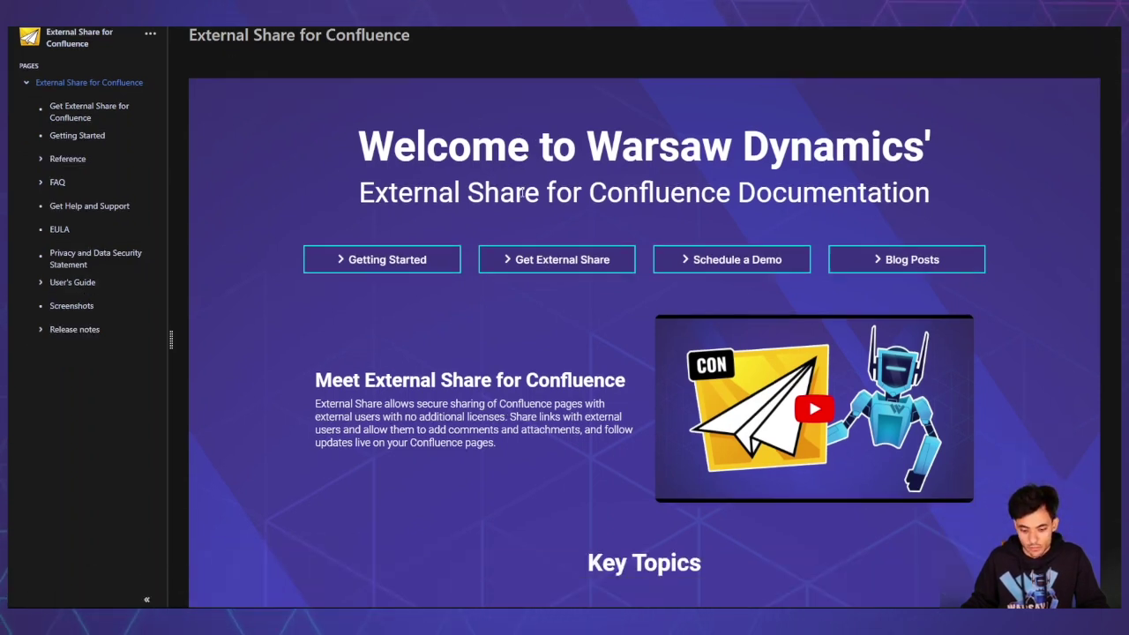
{"action": "scroll", "coordinate": [521, 199], "scroll_direction": "down", "scroll_amount": 2}
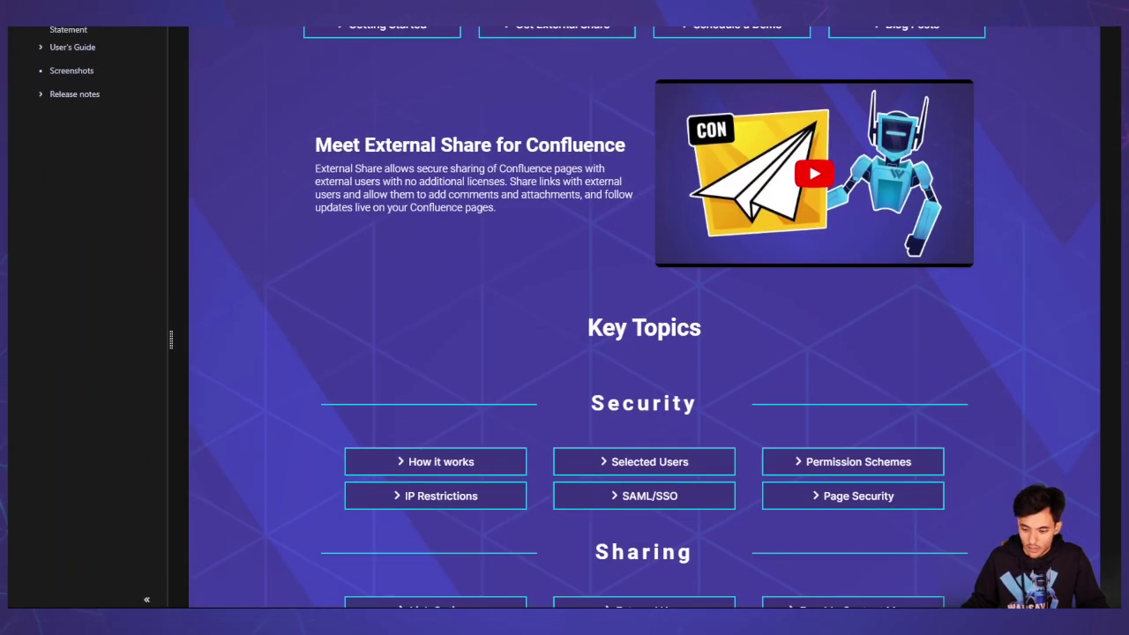
{"action": "scroll", "coordinate": [644, 318], "scroll_direction": "down", "scroll_amount": 1}
{"action": "scroll", "coordinate": [644, 318], "scroll_direction": "up", "scroll_amount": 5}
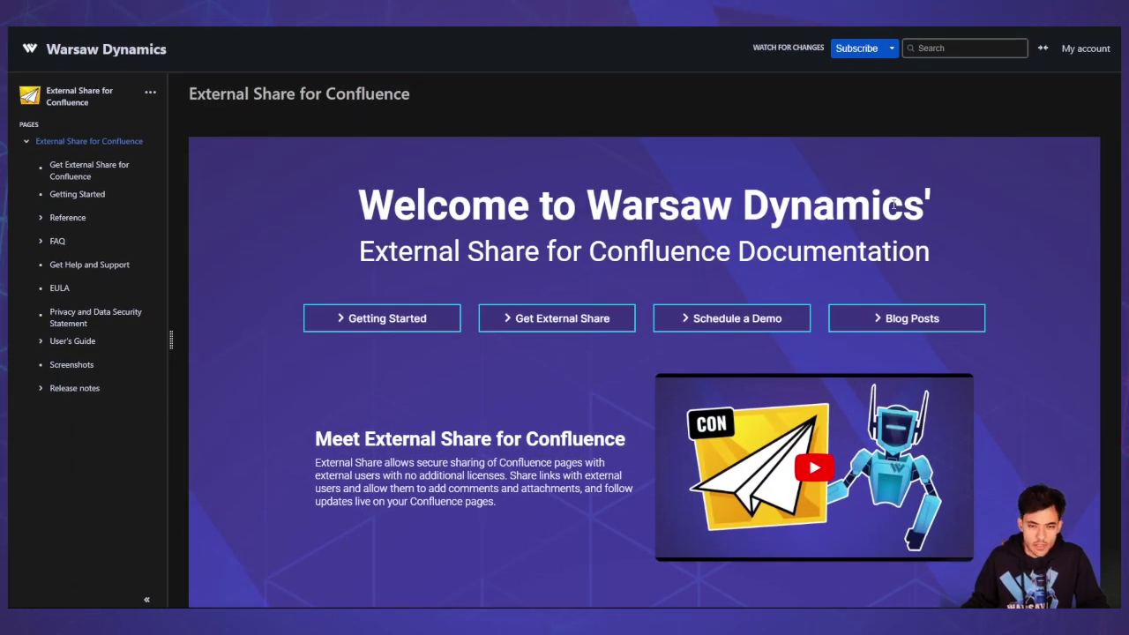
{"action": "scroll", "coordinate": [483, 284], "scroll_direction": "down", "scroll_amount": 5}
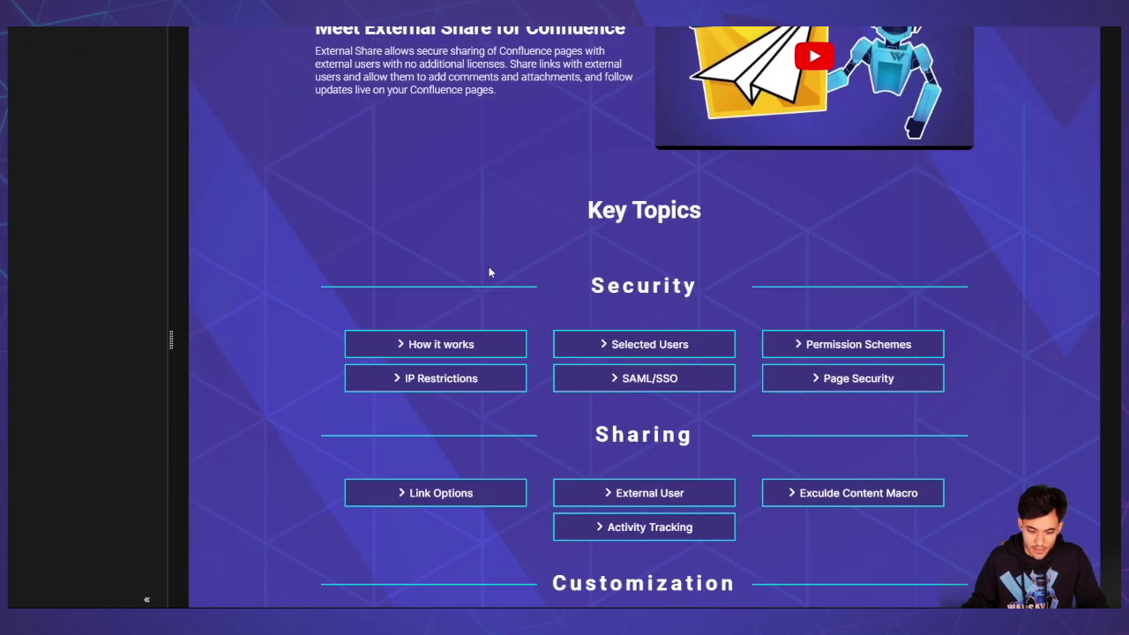
{"action": "scroll", "coordinate": [498, 278], "scroll_direction": "down", "scroll_amount": 1}
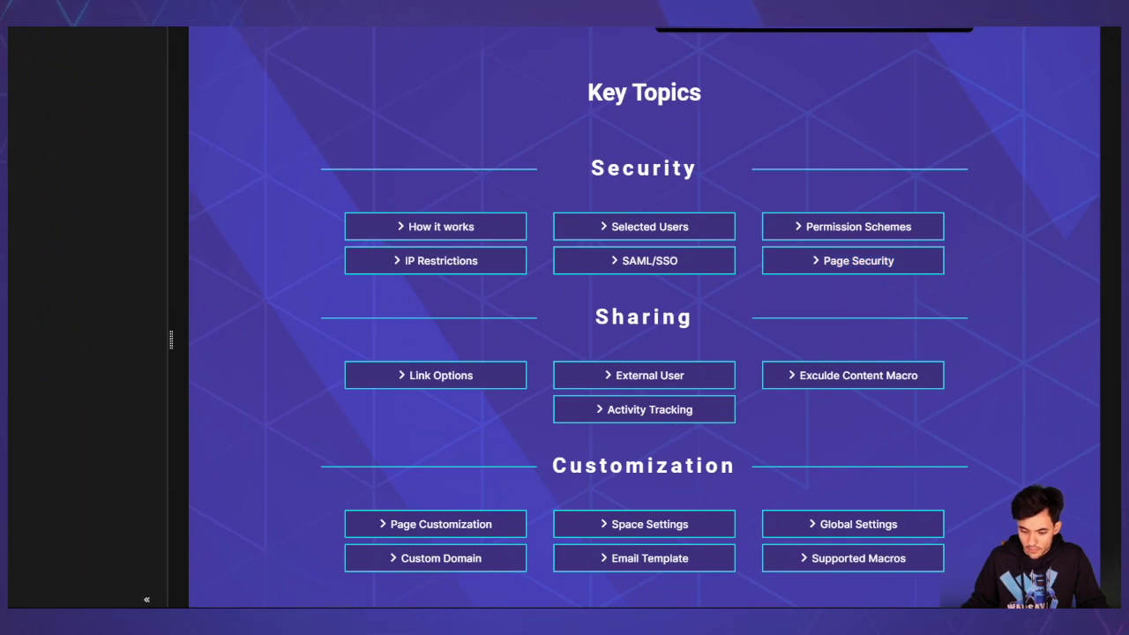
{"action": "scroll", "coordinate": [766, 371], "scroll_direction": "up", "scroll_amount": 4}
{"action": "scroll", "coordinate": [766, 335], "scroll_direction": "up", "scroll_amount": 2}
{"action": "scroll", "coordinate": [564, 318], "scroll_direction": "down", "scroll_amount": 1}
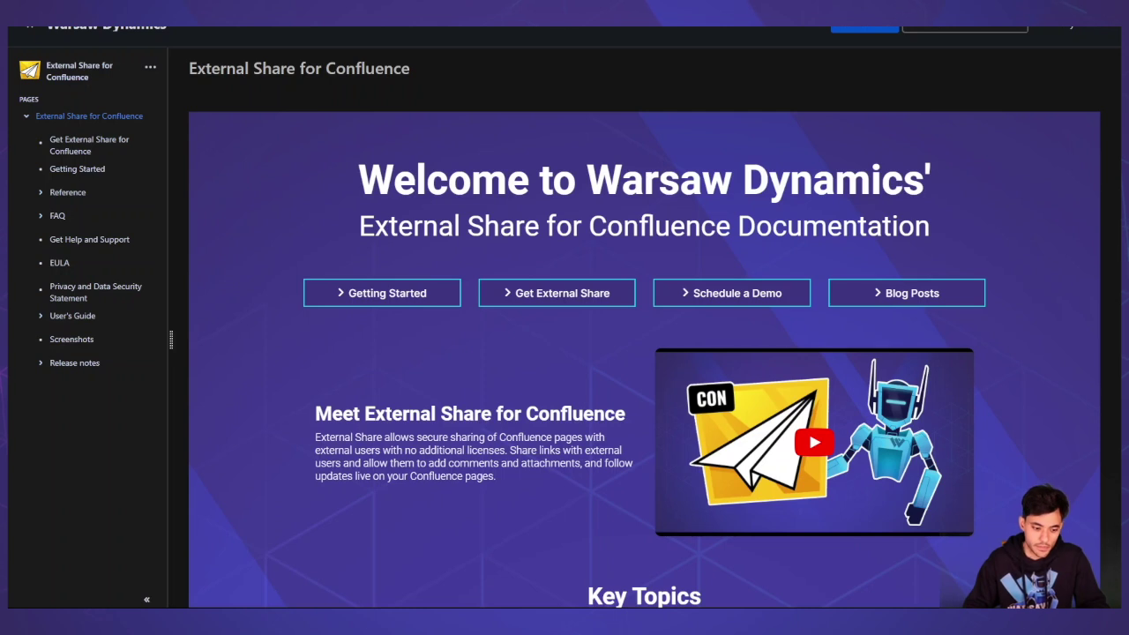
{"action": "scroll", "coordinate": [355, 112], "scroll_direction": "up", "scroll_amount": 1}
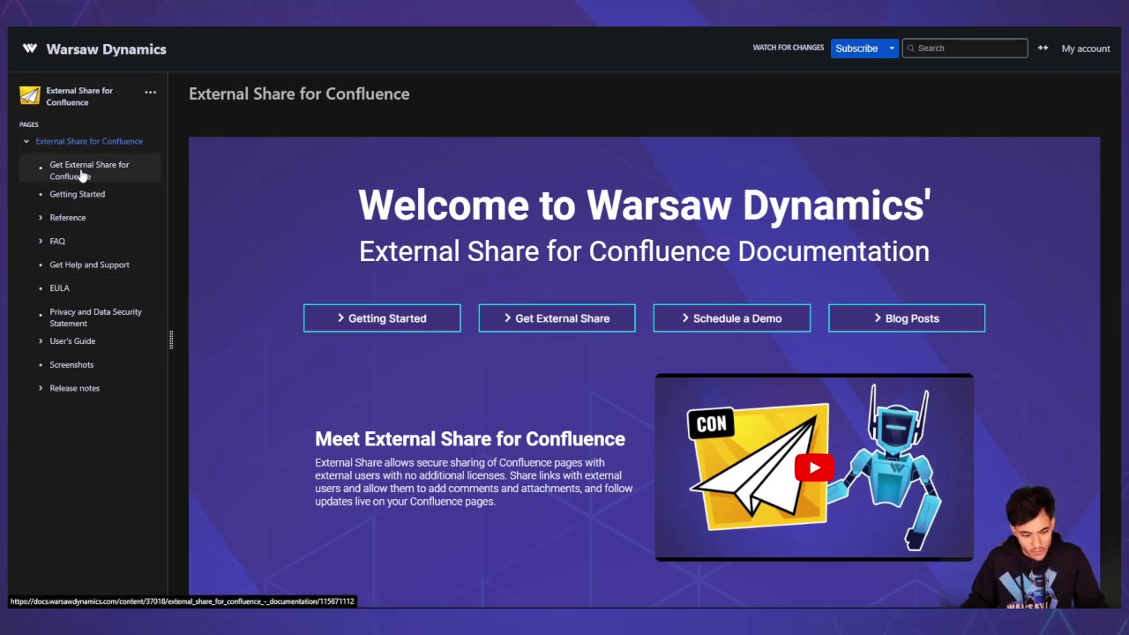
Step: Open the Link Options page in the Reference section of the documentation and read through its option tables
{"action": "left_click", "coordinate": [39, 219]}
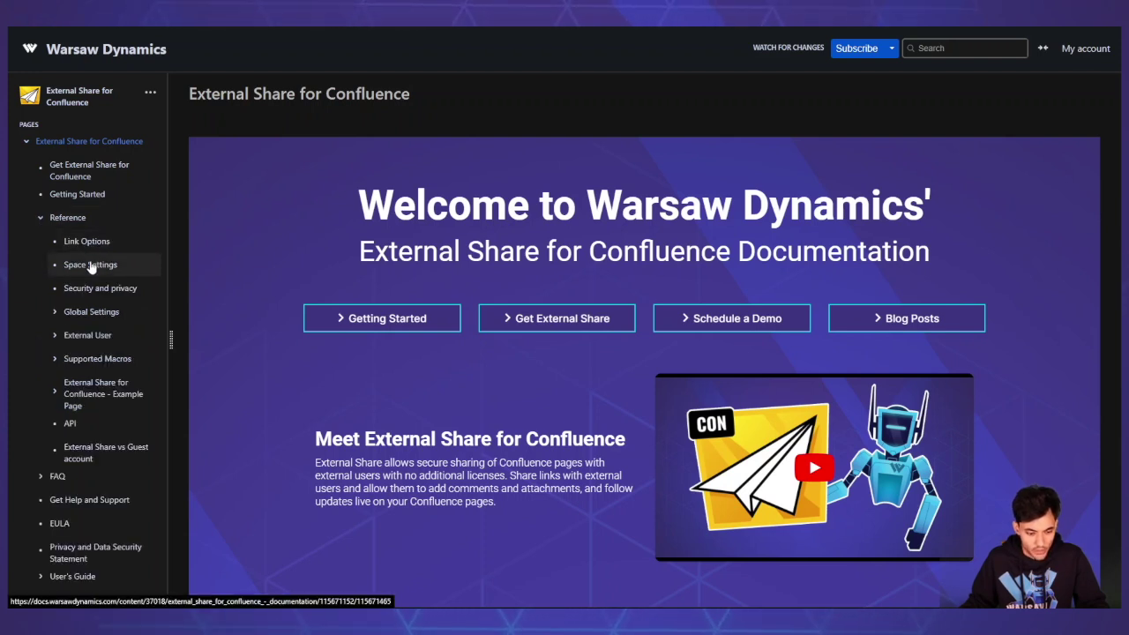
{"action": "left_click", "coordinate": [44, 231]}
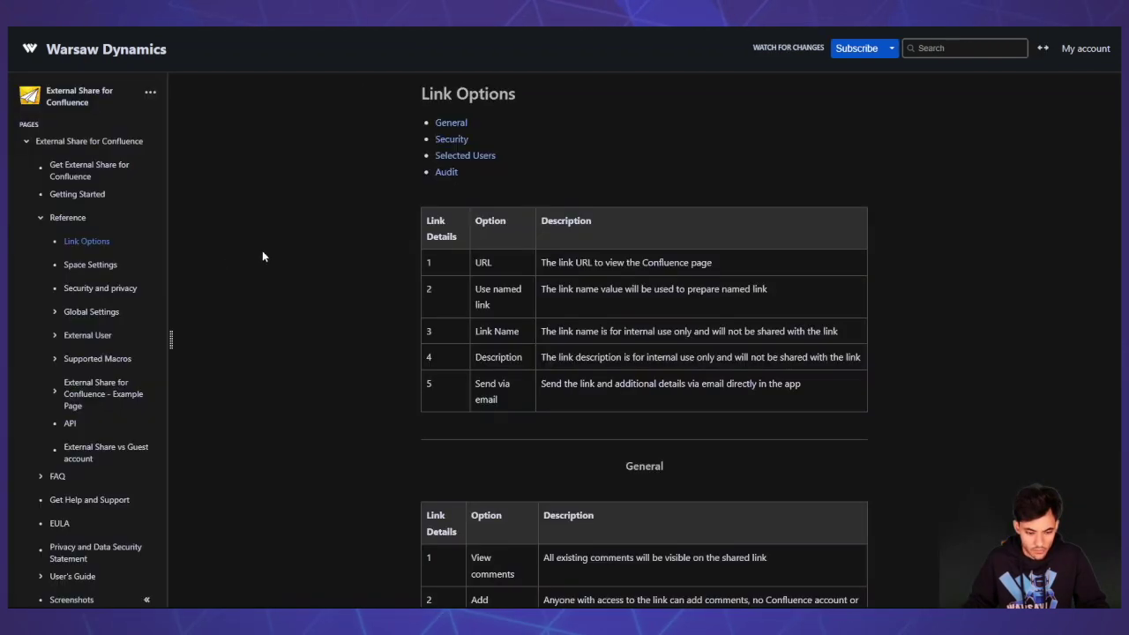
{"action": "scroll", "coordinate": [438, 233], "scroll_direction": "down", "scroll_amount": 1}
{"action": "scroll", "coordinate": [438, 233], "scroll_direction": "down", "scroll_amount": 3}
{"action": "scroll", "coordinate": [434, 227], "scroll_direction": "up", "scroll_amount": 4}
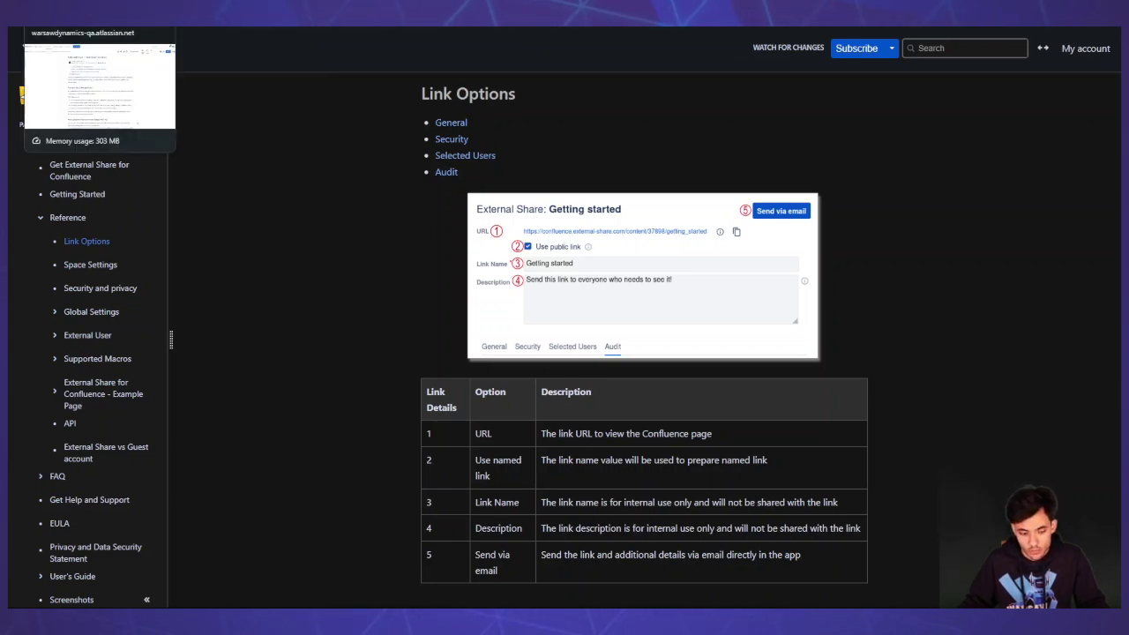
Step: Switch to the Confluence page External Share - Permission Schemes and read through its content
{"action": "left_click", "coordinate": [89, 7]}
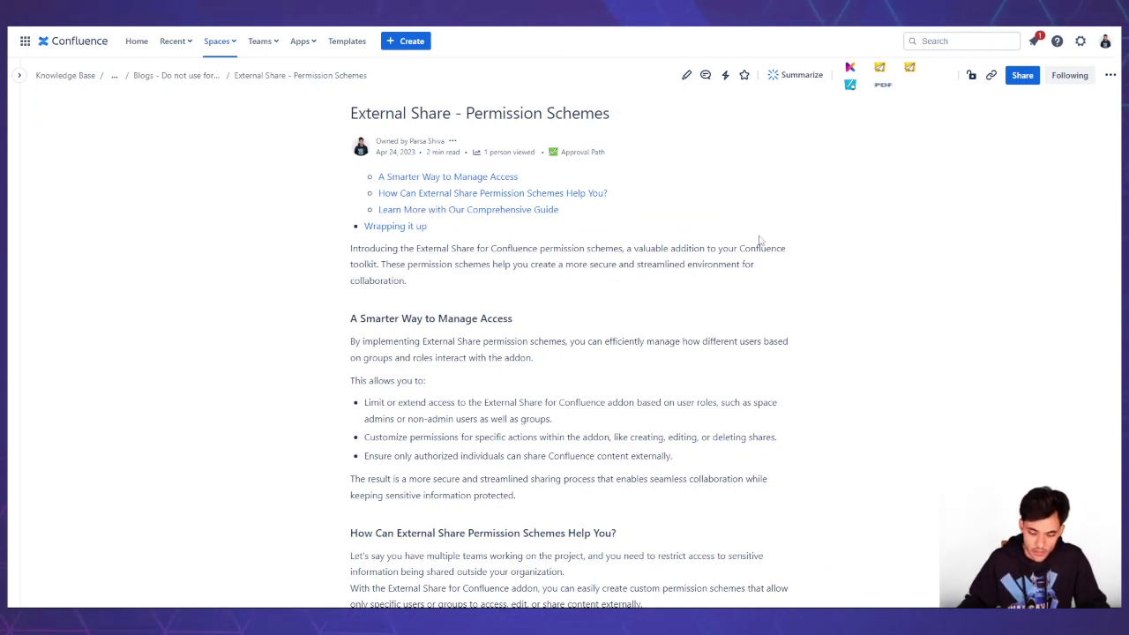
{"action": "scroll", "coordinate": [761, 241], "scroll_direction": "down", "scroll_amount": 1}
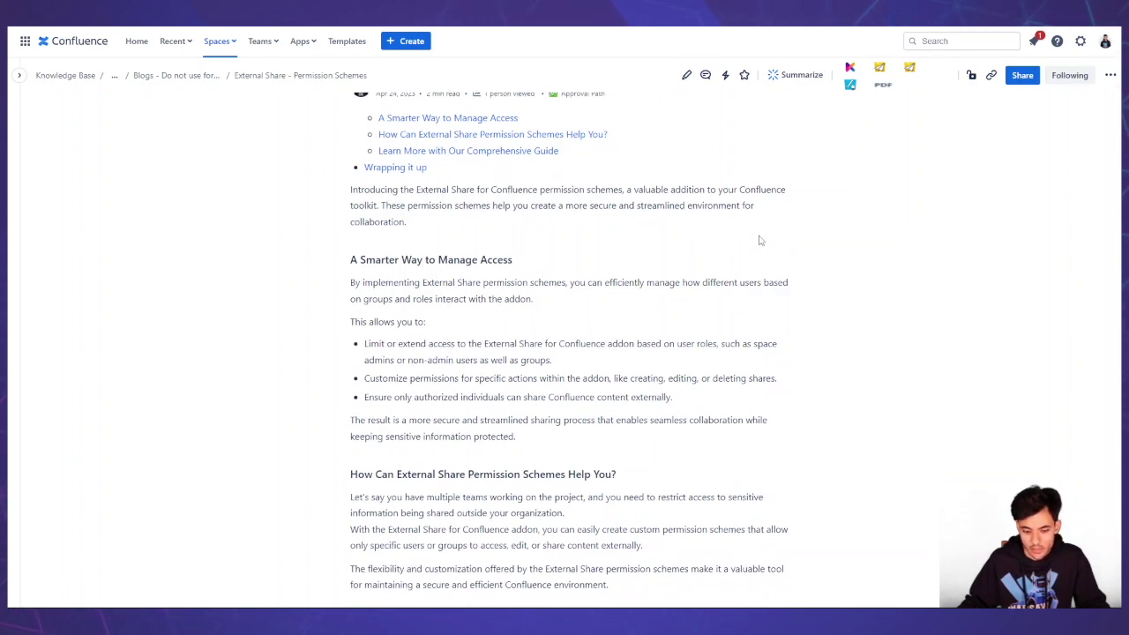
{"action": "scroll", "coordinate": [761, 240], "scroll_direction": "down", "scroll_amount": 4}
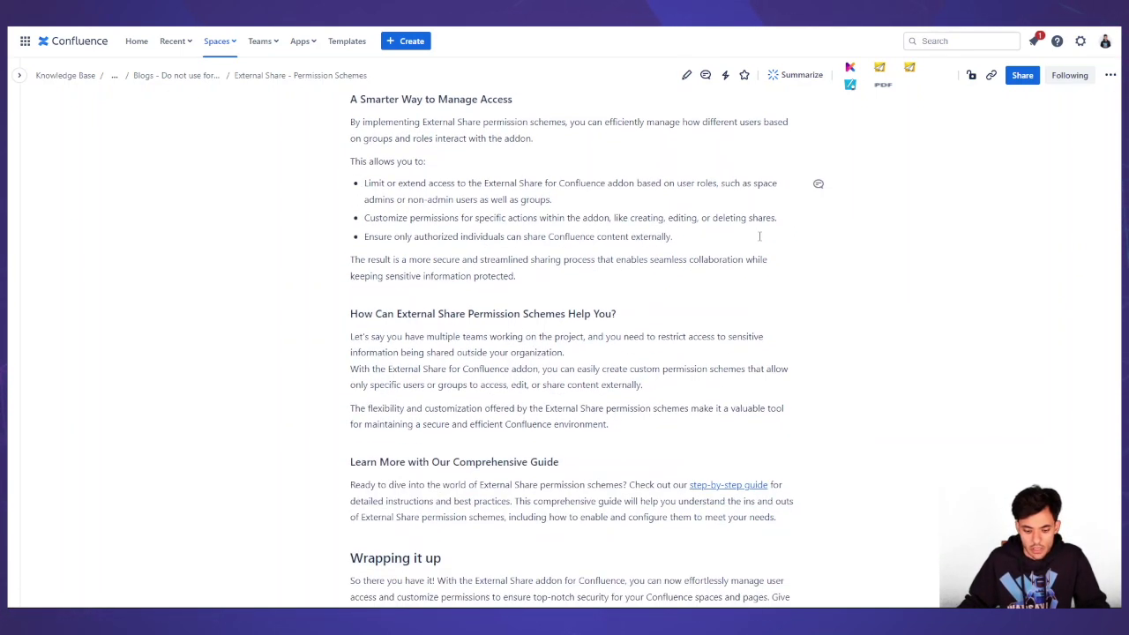
{"action": "scroll", "coordinate": [766, 248], "scroll_direction": "down", "scroll_amount": 4}
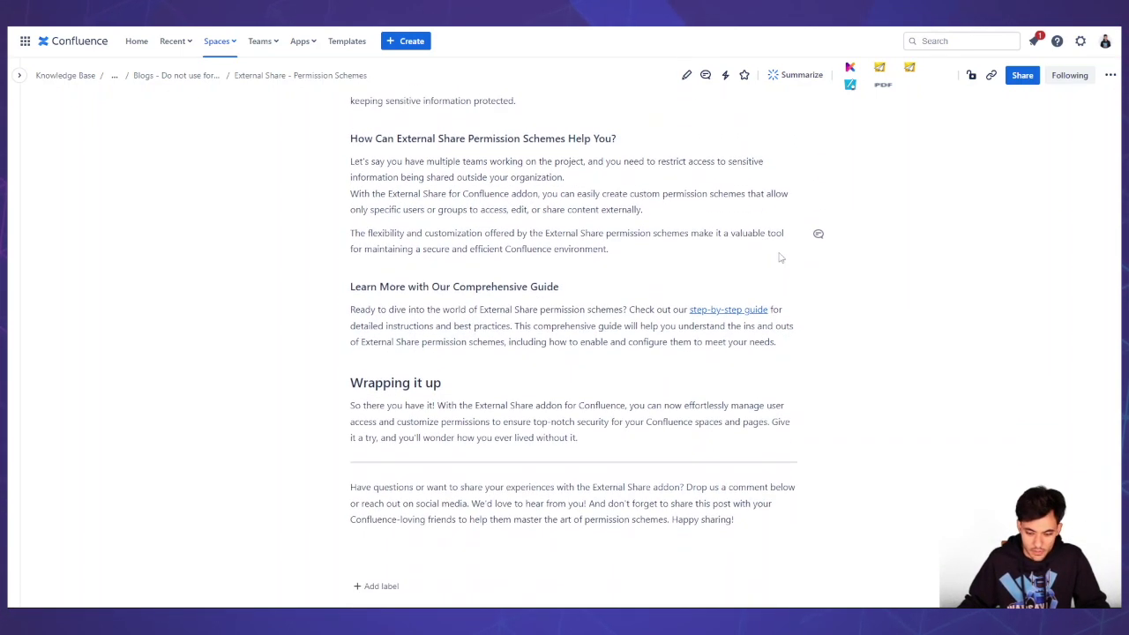
{"action": "scroll", "coordinate": [765, 248], "scroll_direction": "up", "scroll_amount": 15}
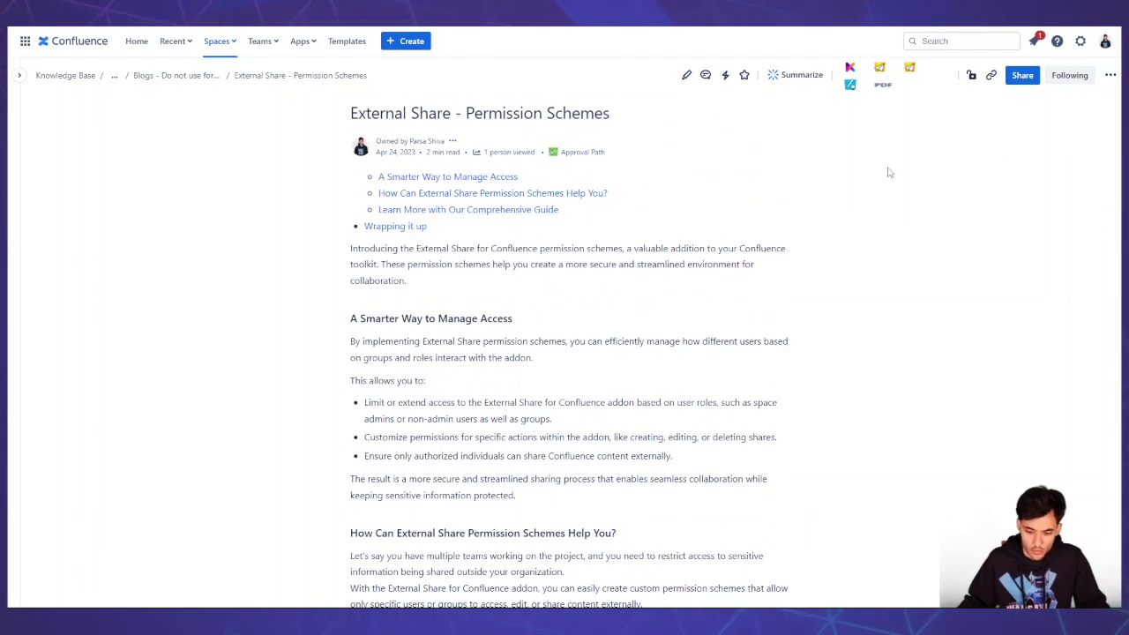
Step: Create a new external share link for the External Share - Permission Schemes page
{"action": "left_click", "coordinate": [909, 70]}
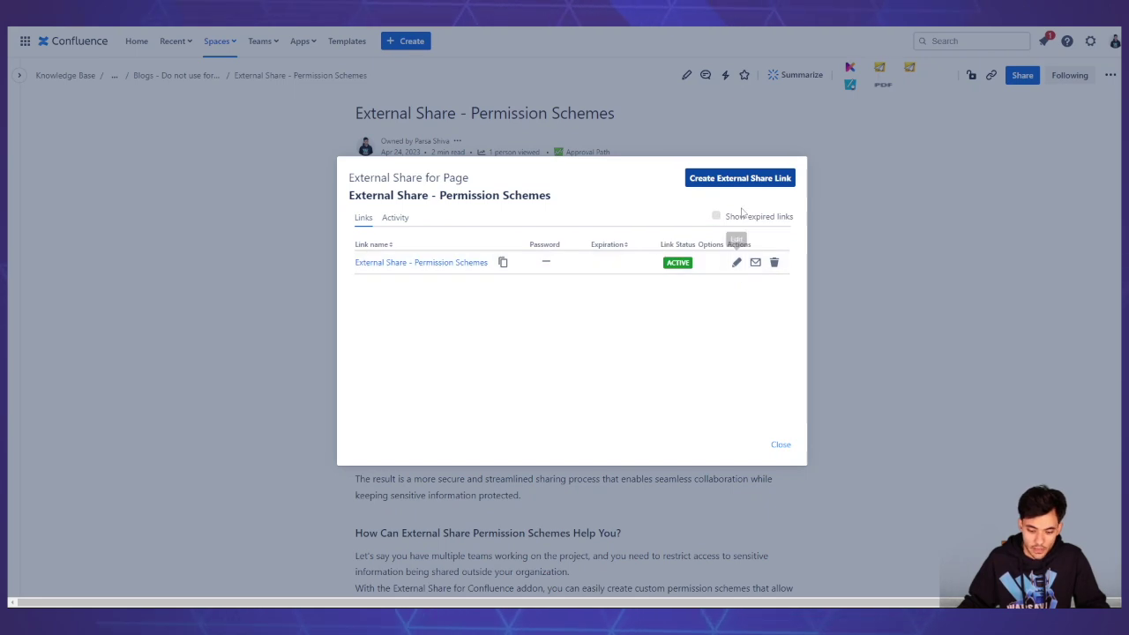
{"action": "left_click", "coordinate": [745, 178]}
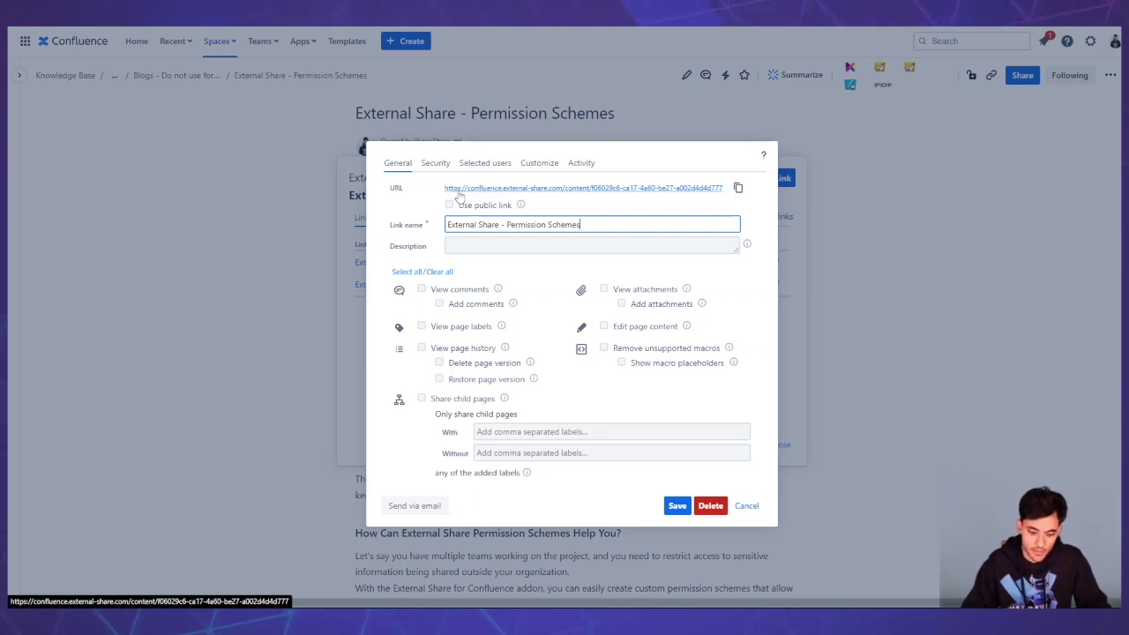
Step: Inspect the new link's URL and link name, and try the public link option by turning it on and off again
{"action": "left_click_drag", "start_coordinate": [444, 188], "coordinate": [725, 187]}
{"action": "left_click", "coordinate": [744, 209]}
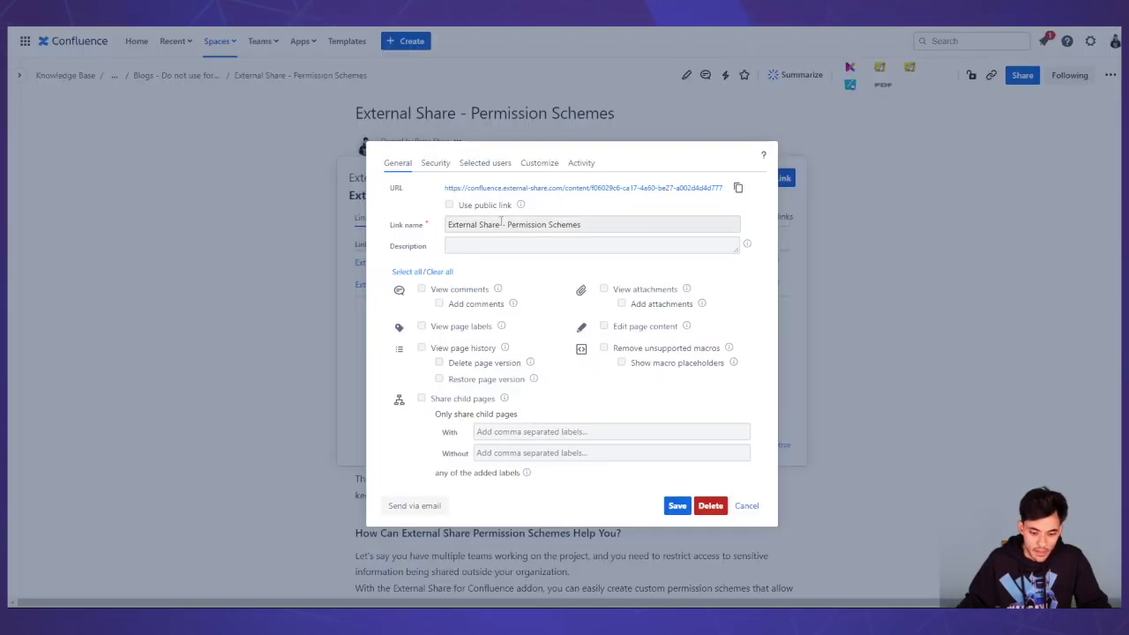
{"action": "left_click_drag", "start_coordinate": [441, 187], "coordinate": [721, 184]}
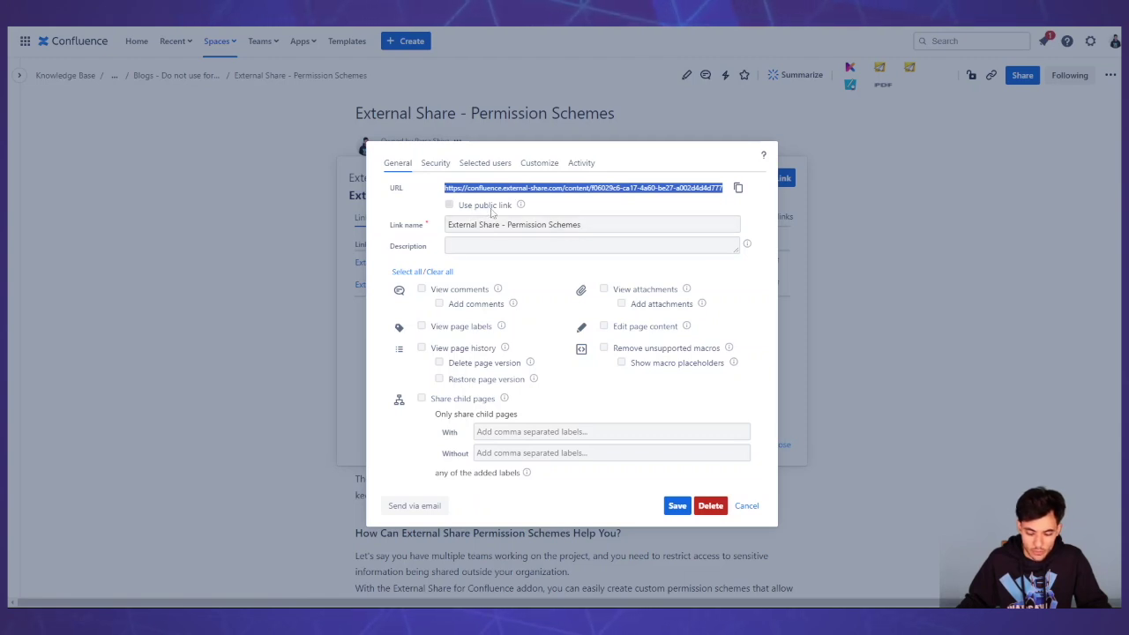
{"action": "left_click_drag", "start_coordinate": [425, 226], "coordinate": [391, 228]}
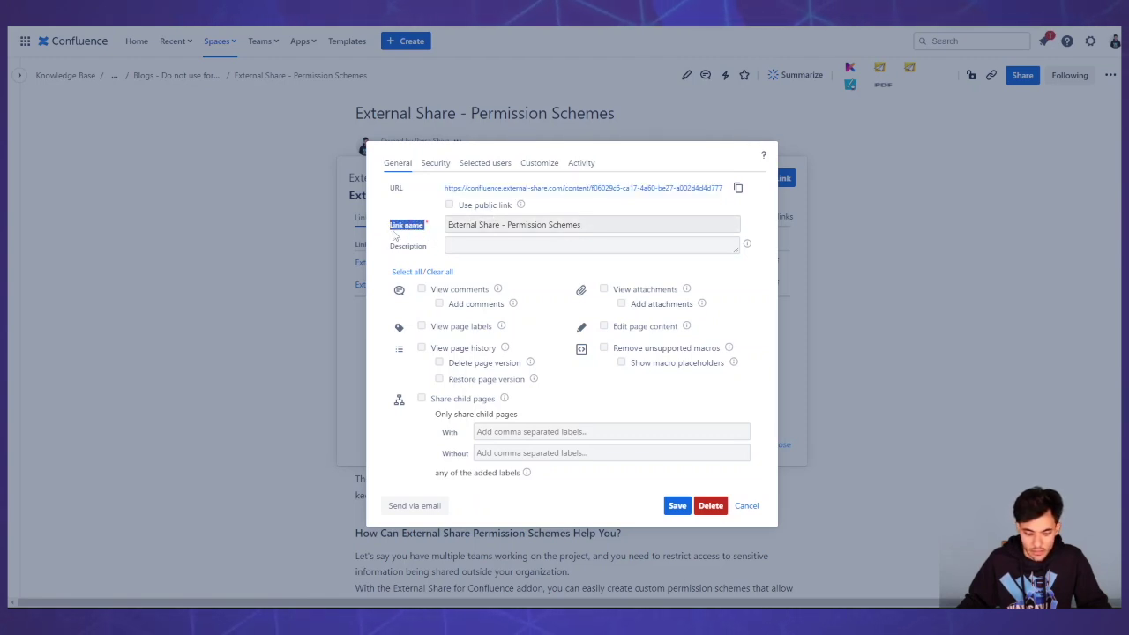
{"action": "left_click", "coordinate": [488, 206]}
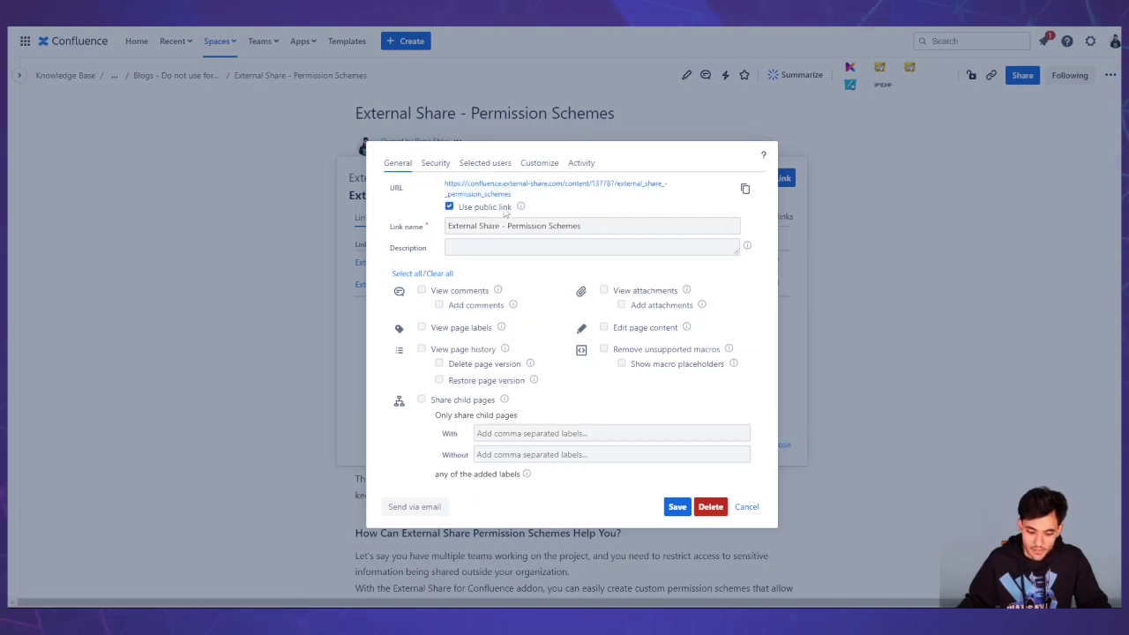
{"action": "left_click", "coordinate": [505, 213]}
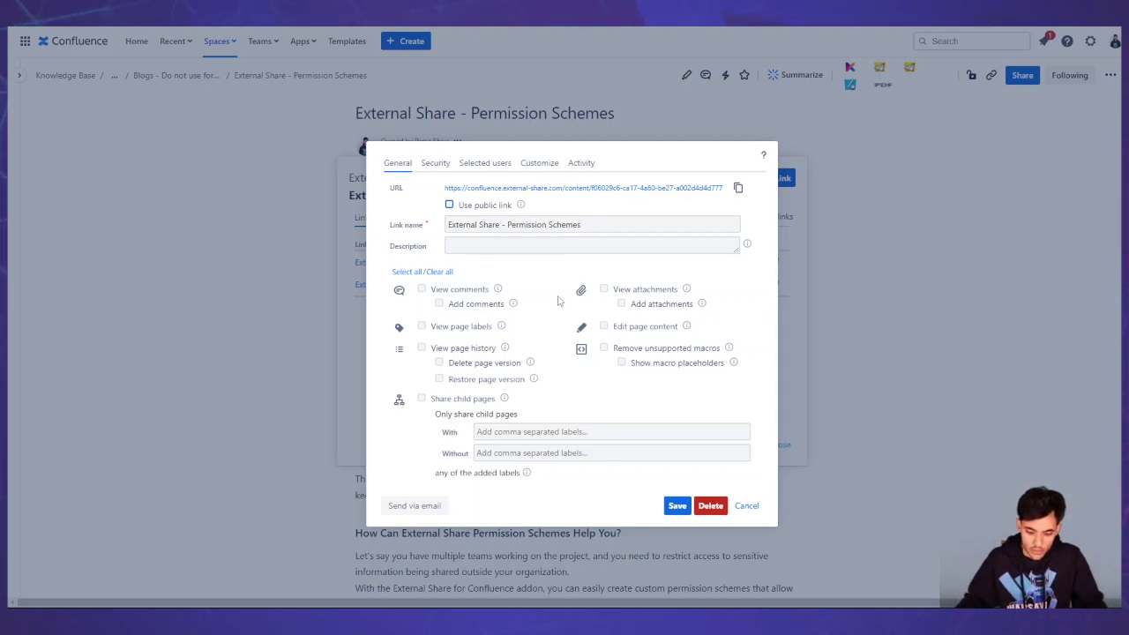
Step: Allow viewing and adding comments and attachments, viewing page labels, and editing page content through the share link
{"action": "left_click", "coordinate": [446, 292]}
{"action": "left_click", "coordinate": [458, 305]}
{"action": "left_click", "coordinate": [624, 294]}
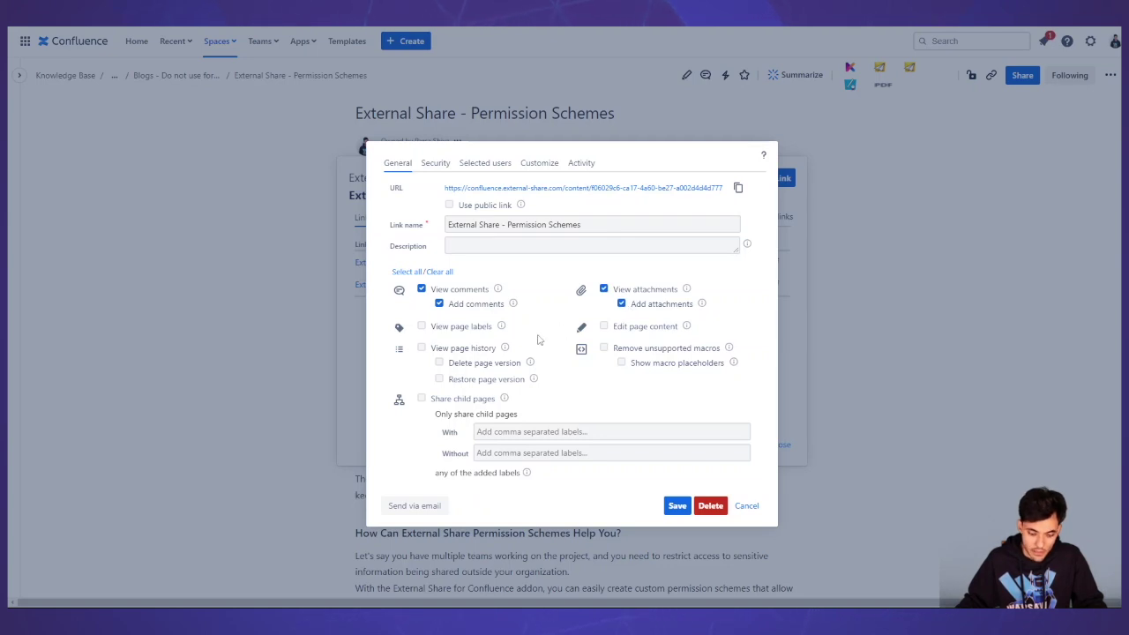
{"action": "left_click", "coordinate": [467, 327]}
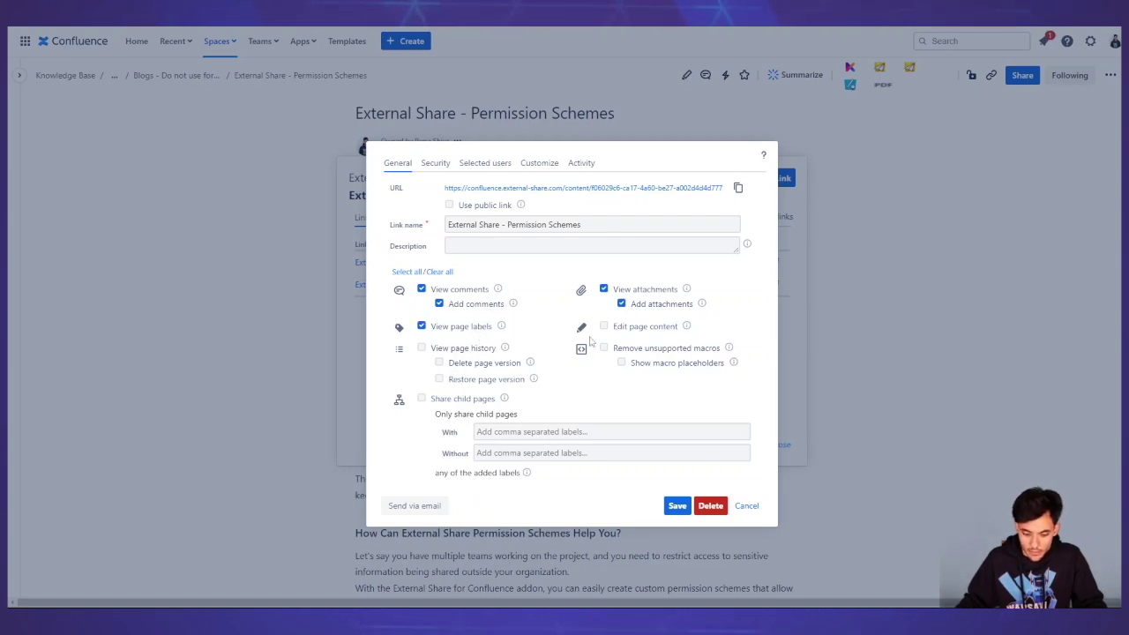
{"action": "left_click", "coordinate": [617, 327]}
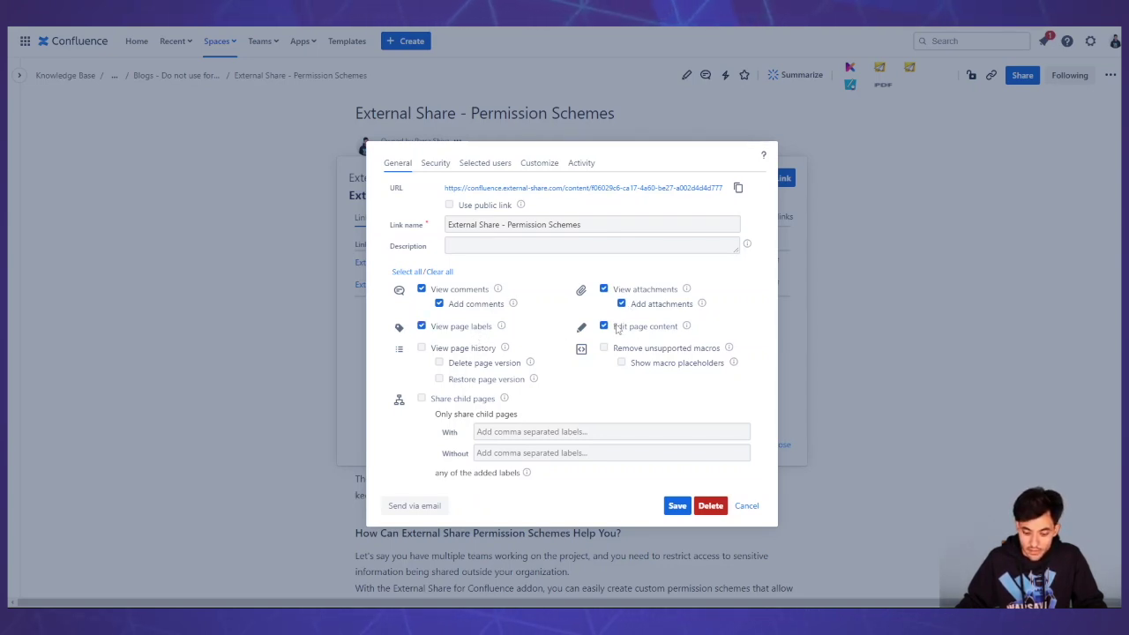
{"action": "left_click_drag", "start_coordinate": [678, 328], "coordinate": [612, 328]}
{"action": "left_click", "coordinate": [701, 333]}
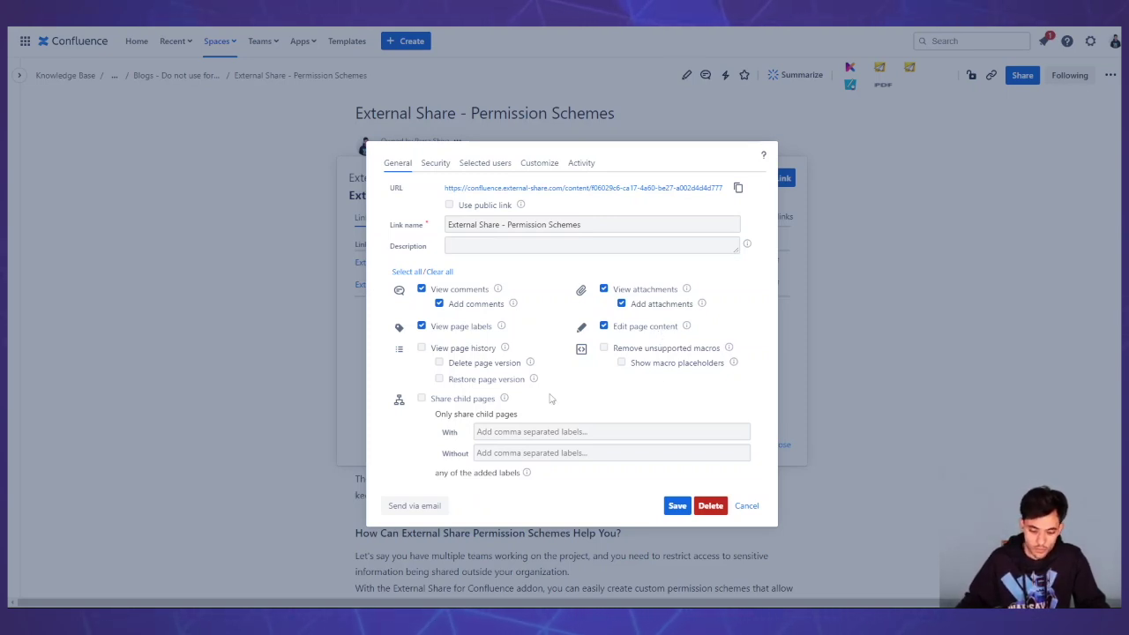
Step: Enable page history with deleting and restoring versions, removal of unsupported macros with placeholders, and sharing of child pages
{"action": "left_click", "coordinate": [438, 362]}
{"action": "left_click", "coordinate": [439, 379]}
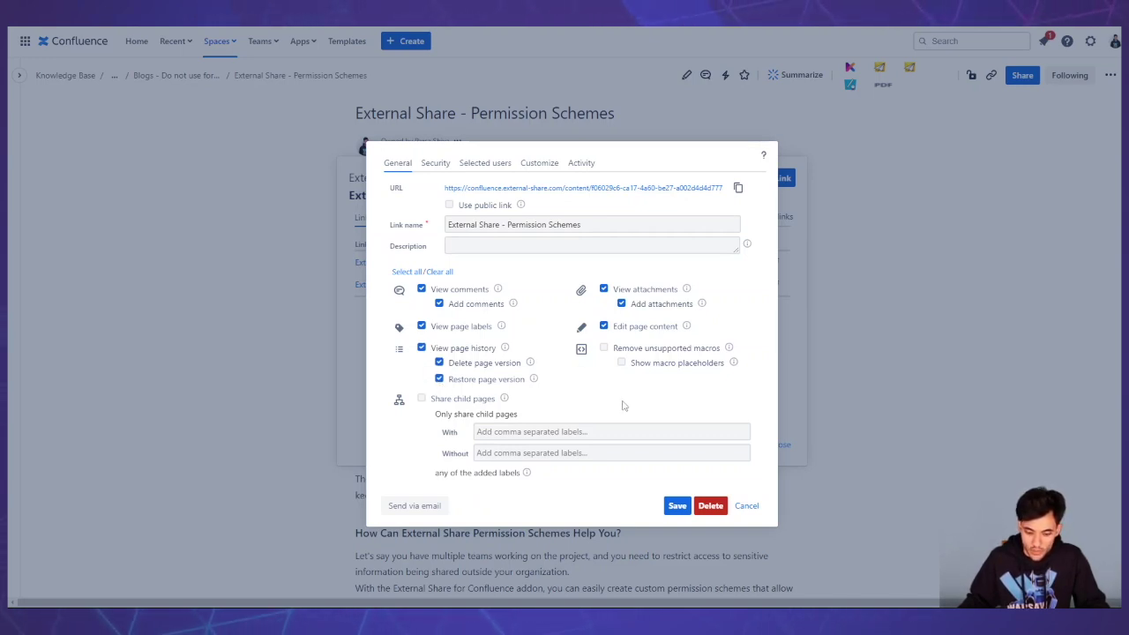
{"action": "left_click", "coordinate": [680, 351]}
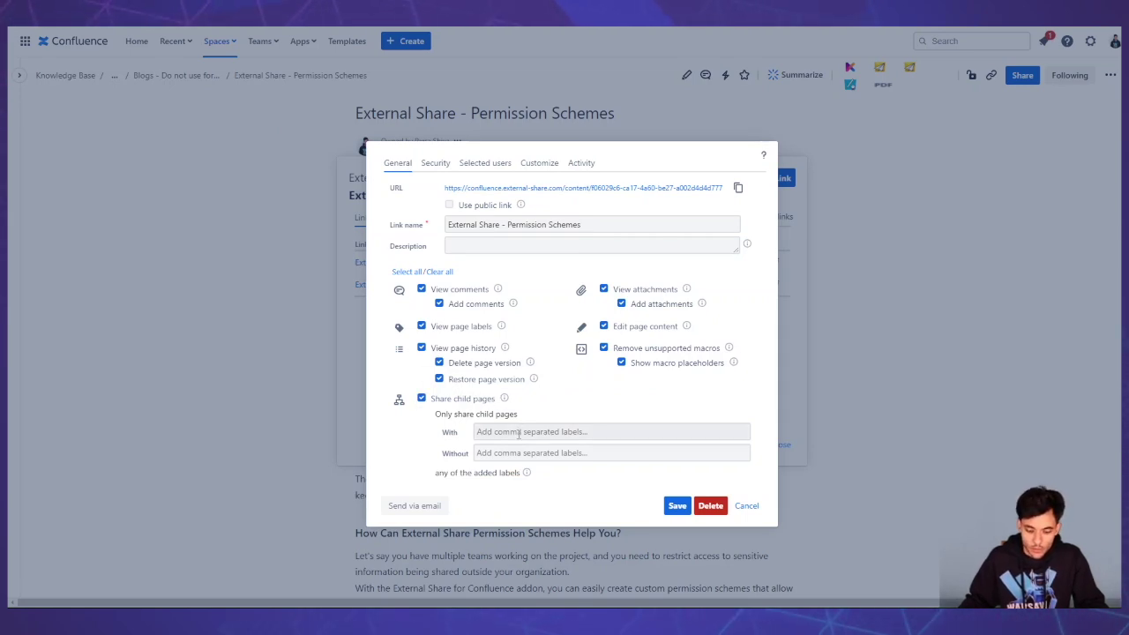
Step: Name the share link External Share - Permission Schemes 2, leave the child page label filters empty, and save the link
{"action": "left_click", "coordinate": [581, 435]}
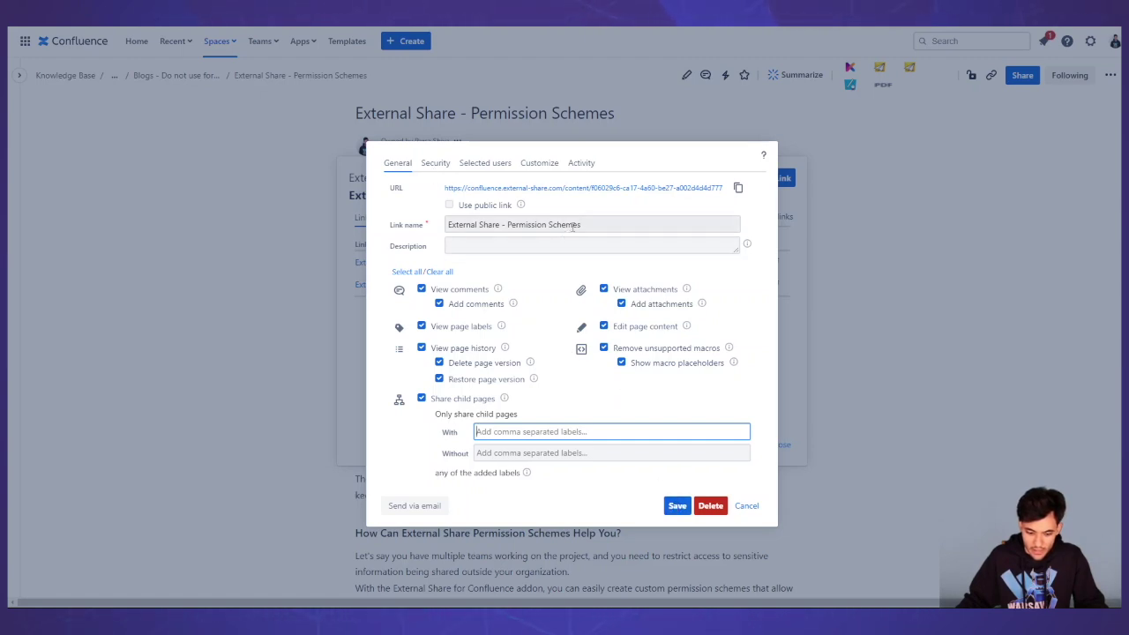
{"action": "left_click", "coordinate": [611, 225]}
{"action": "left_click", "coordinate": [676, 505]}
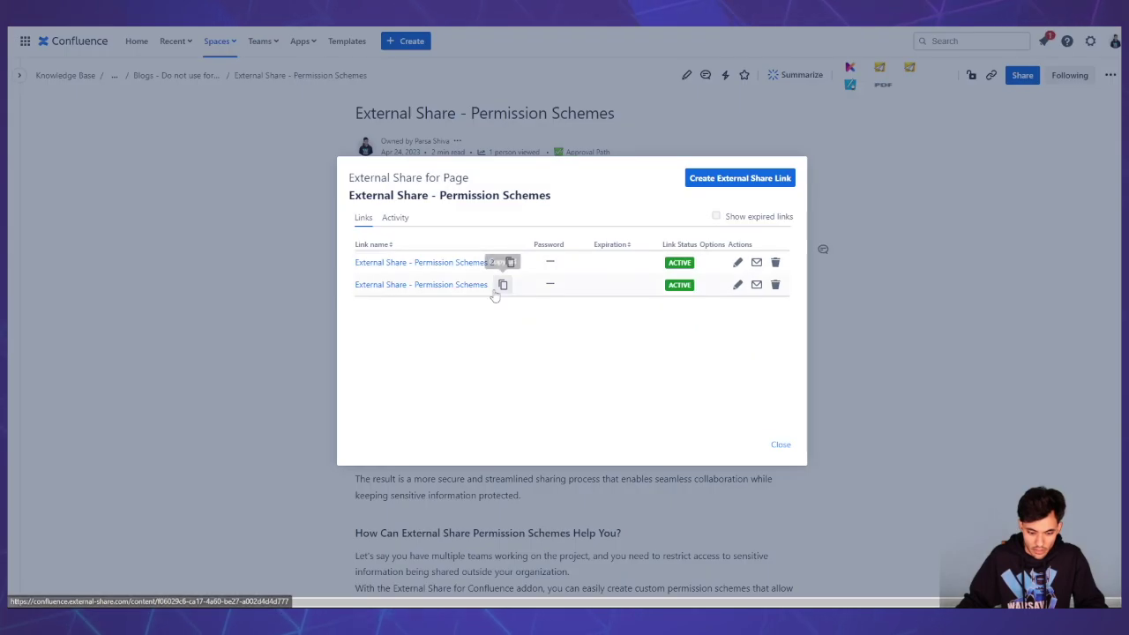
Step: Open the newly saved share link in a new browser tab and look through the shared page down to its attachments and comments
{"action": "right_click", "coordinate": [454, 266]}
{"action": "left_click", "coordinate": [484, 280]}
{"action": "key", "text": "ctrl+Tab"}
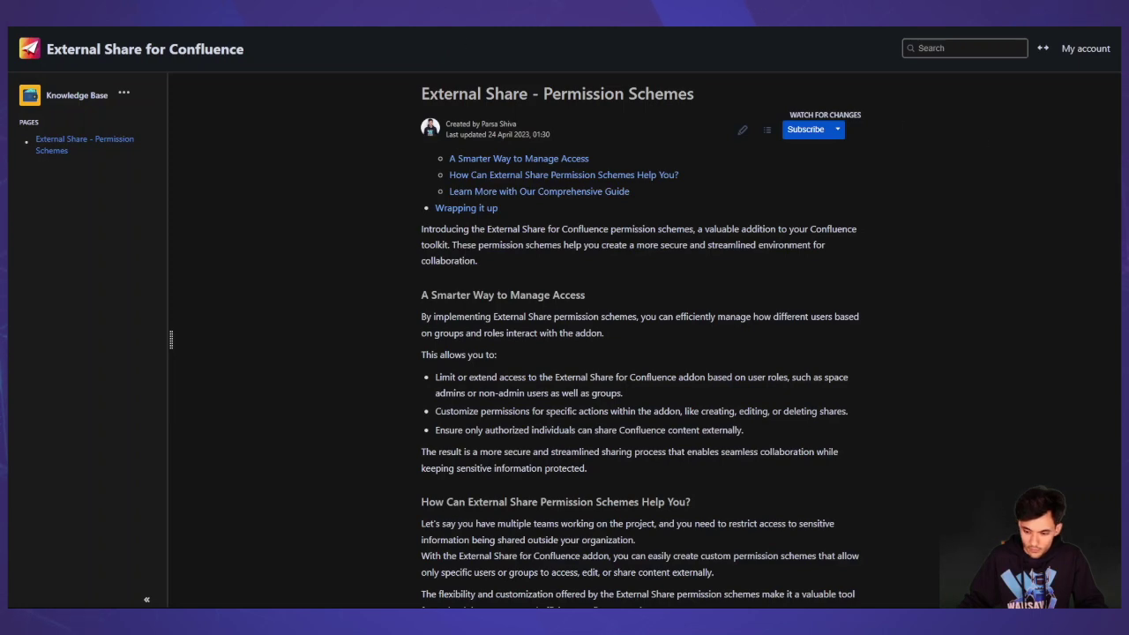
{"action": "scroll", "coordinate": [565, 321], "scroll_direction": "down", "scroll_amount": 5}
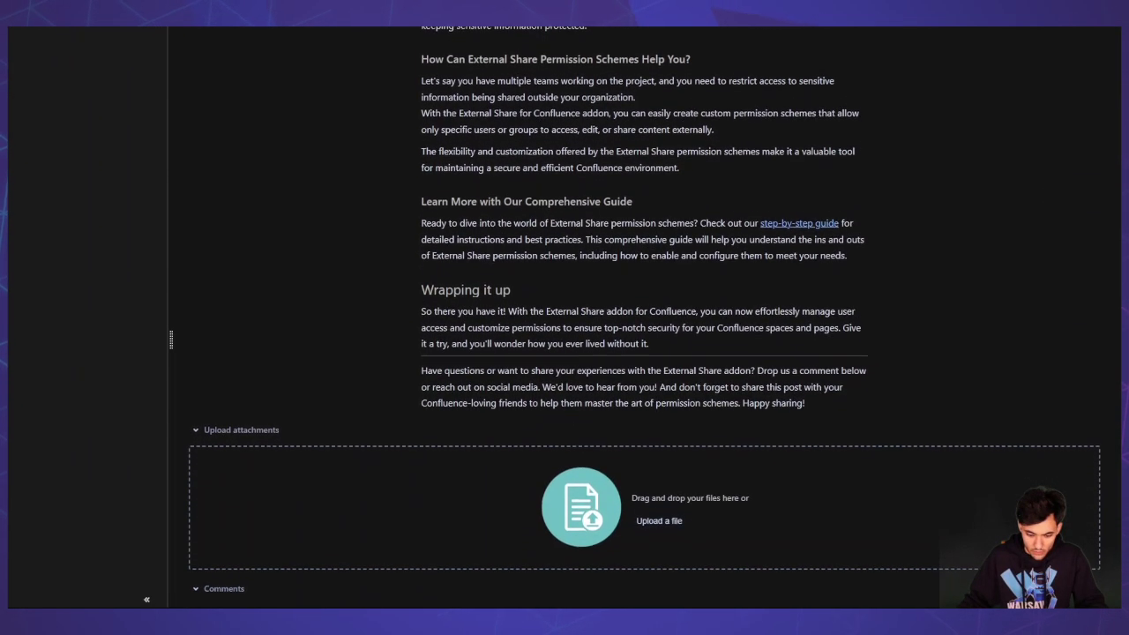
{"action": "scroll", "coordinate": [564, 321], "scroll_direction": "down", "scroll_amount": 1}
{"action": "scroll", "coordinate": [565, 321], "scroll_direction": "up", "scroll_amount": 6}
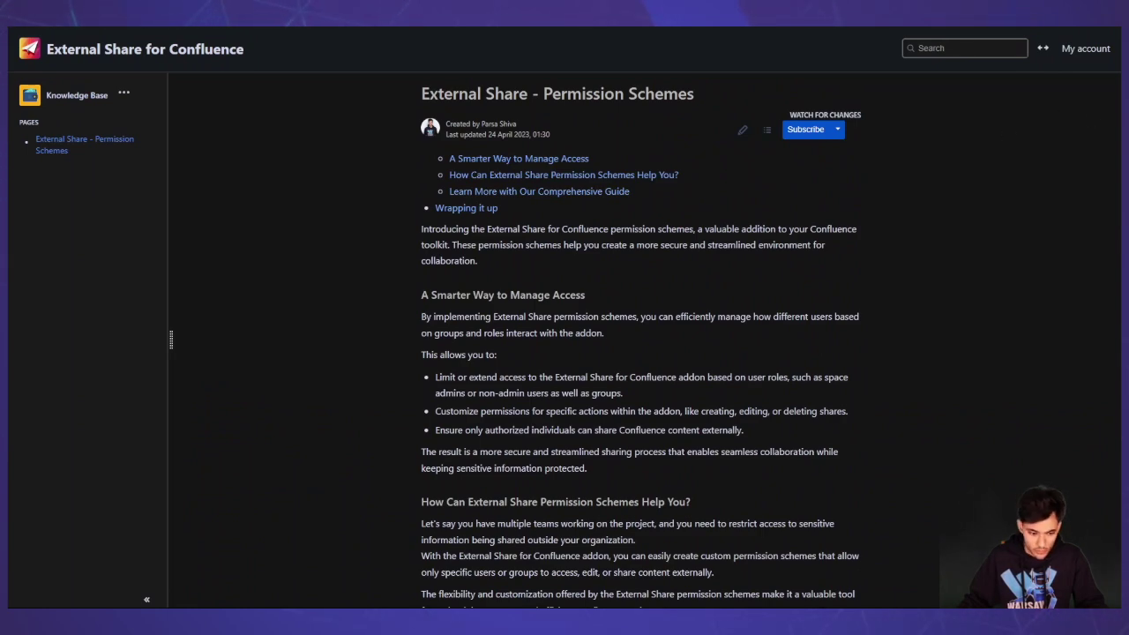
Step: Look through the shared page down to its attachment area and examine the External Share for Confluence name in its header
{"action": "scroll", "coordinate": [565, 321], "scroll_direction": "down", "scroll_amount": 5}
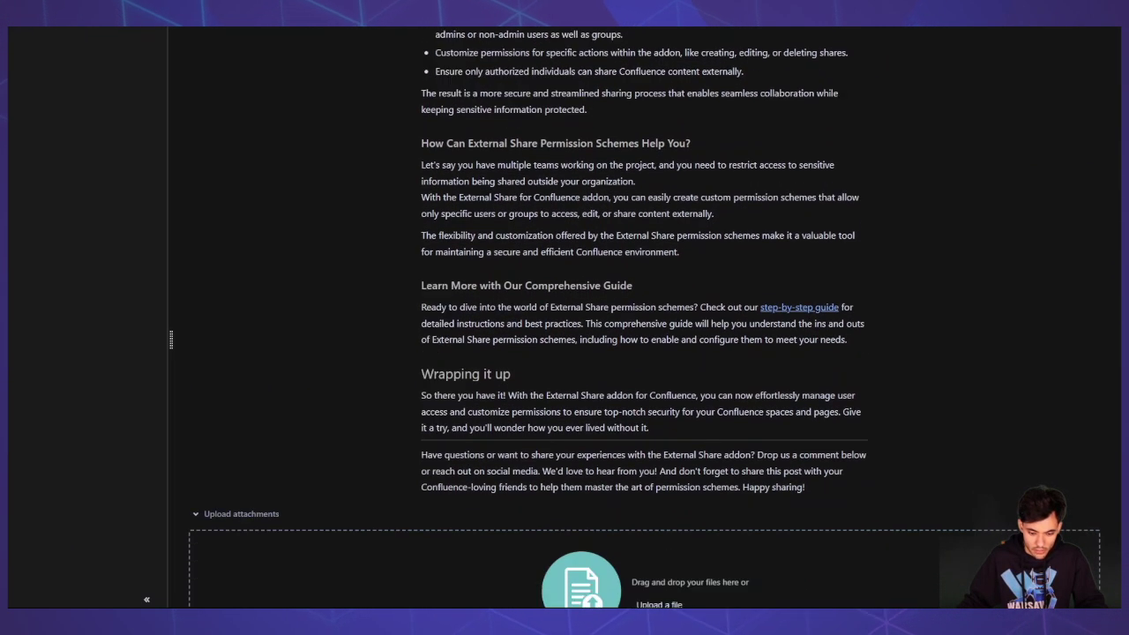
{"action": "scroll", "coordinate": [564, 321], "scroll_direction": "down", "scroll_amount": 2}
{"action": "scroll", "coordinate": [564, 321], "scroll_direction": "up", "scroll_amount": 4}
{"action": "scroll", "coordinate": [565, 321], "scroll_direction": "up", "scroll_amount": 2}
{"action": "left_click_drag", "start_coordinate": [98, 55], "coordinate": [294, 57]}
{"action": "left_click", "coordinate": [294, 58]}
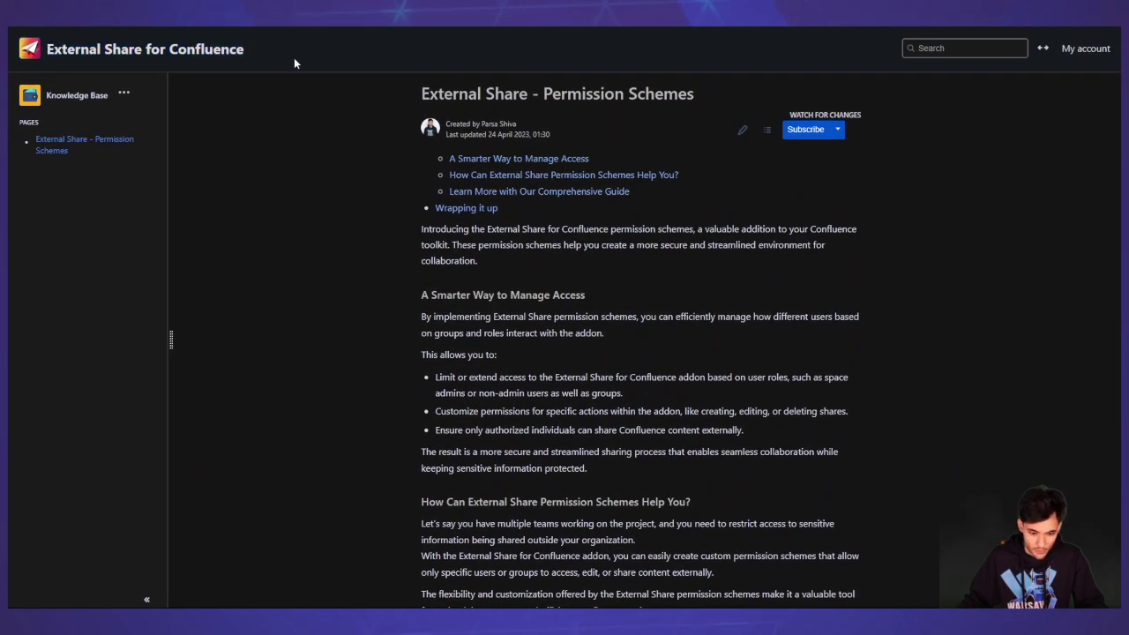
Step: Compare the header's logo and company name with the Warsaw Dynamics branding on the shared Link Options page
{"action": "triple_click", "coordinate": [109, 49]}
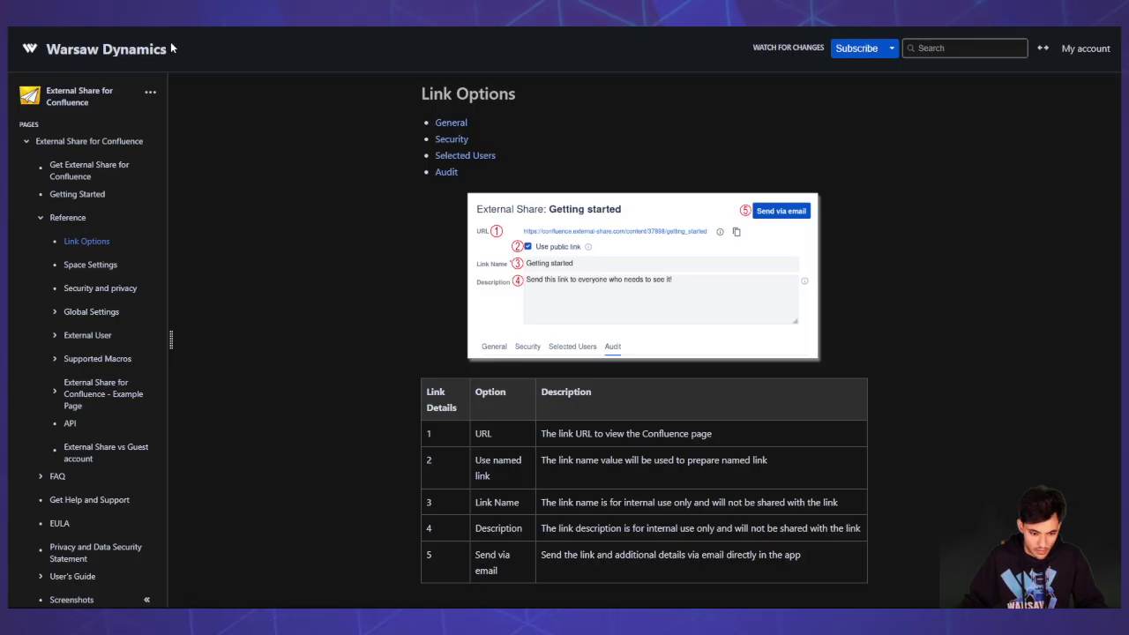
{"action": "left_click_drag", "start_coordinate": [173, 48], "coordinate": [24, 55]}
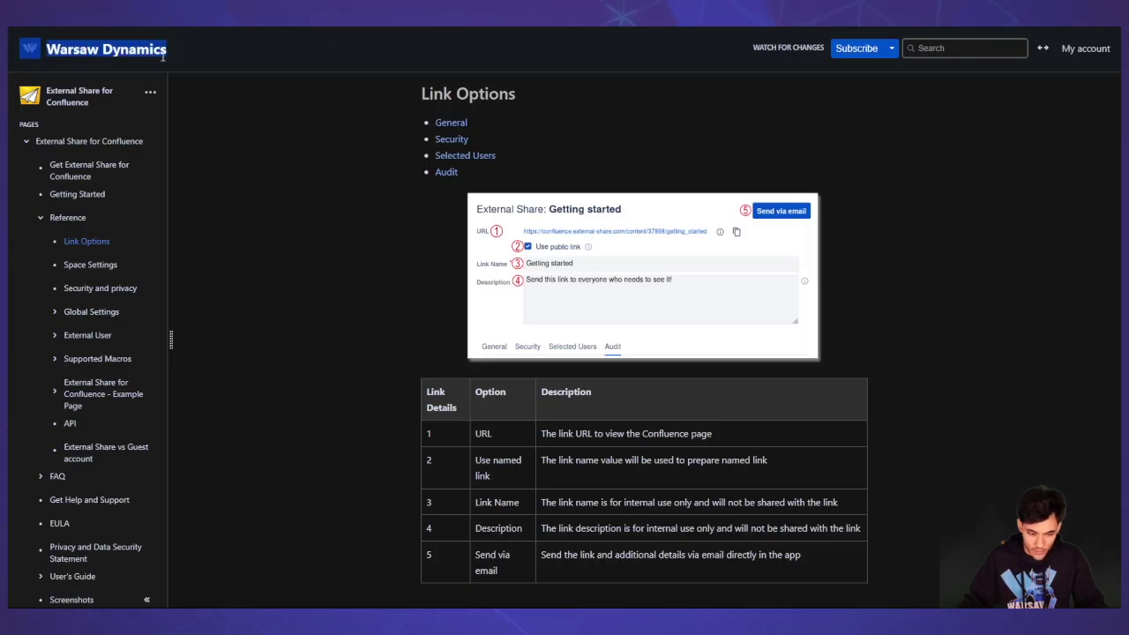
{"action": "left_click", "coordinate": [61, 54]}
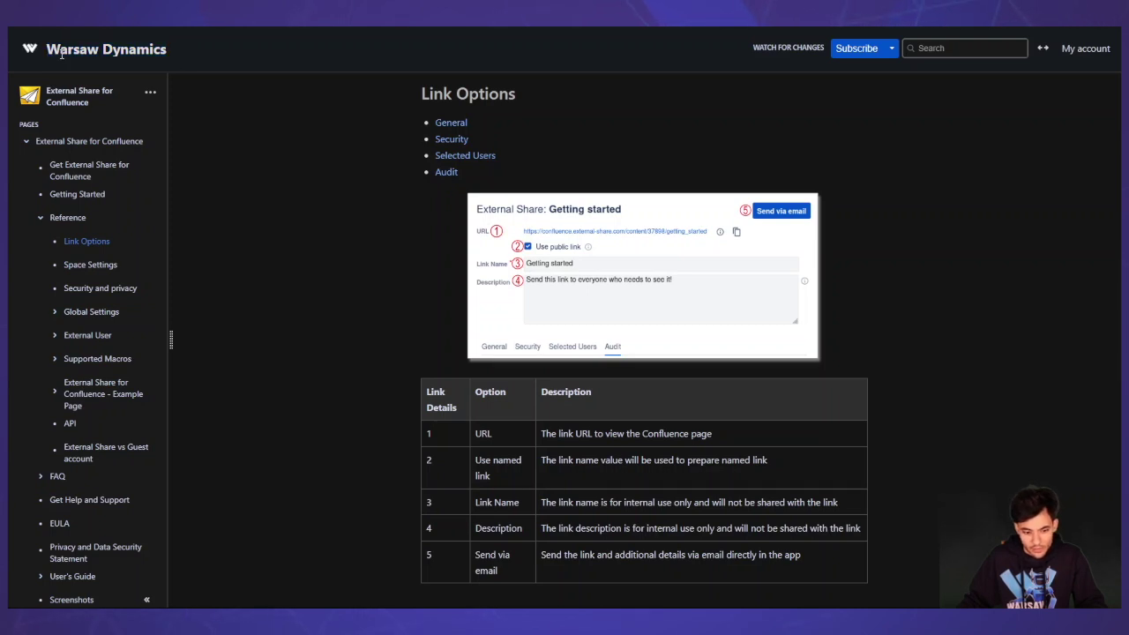
{"action": "left_click_drag", "start_coordinate": [179, 54], "coordinate": [21, 50]}
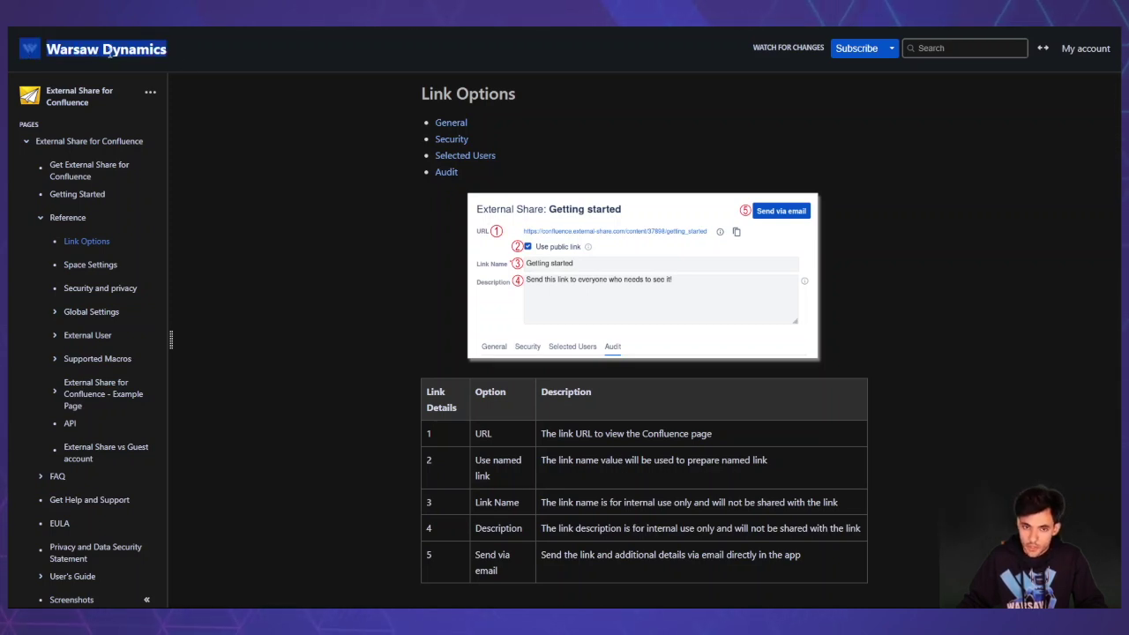
{"action": "left_click", "coordinate": [239, 45]}
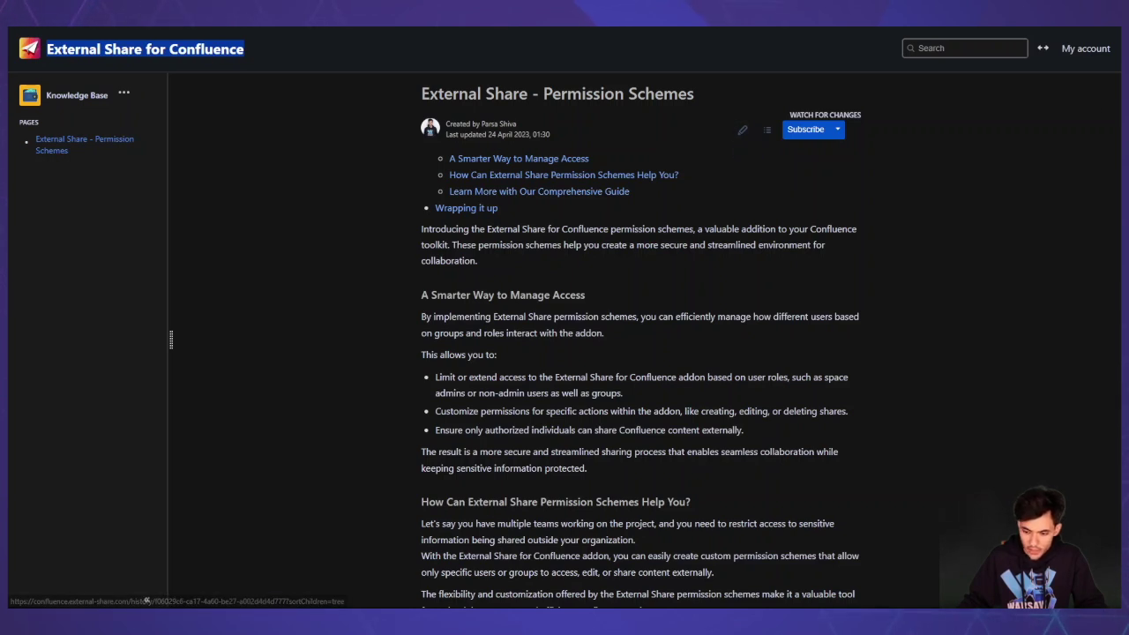
Step: Post the comment "Add a comment." on the shared Permission Schemes page with the prefilled name and email
{"action": "scroll", "coordinate": [748, 141], "scroll_direction": "down", "scroll_amount": 6}
{"action": "left_click", "coordinate": [467, 565]}
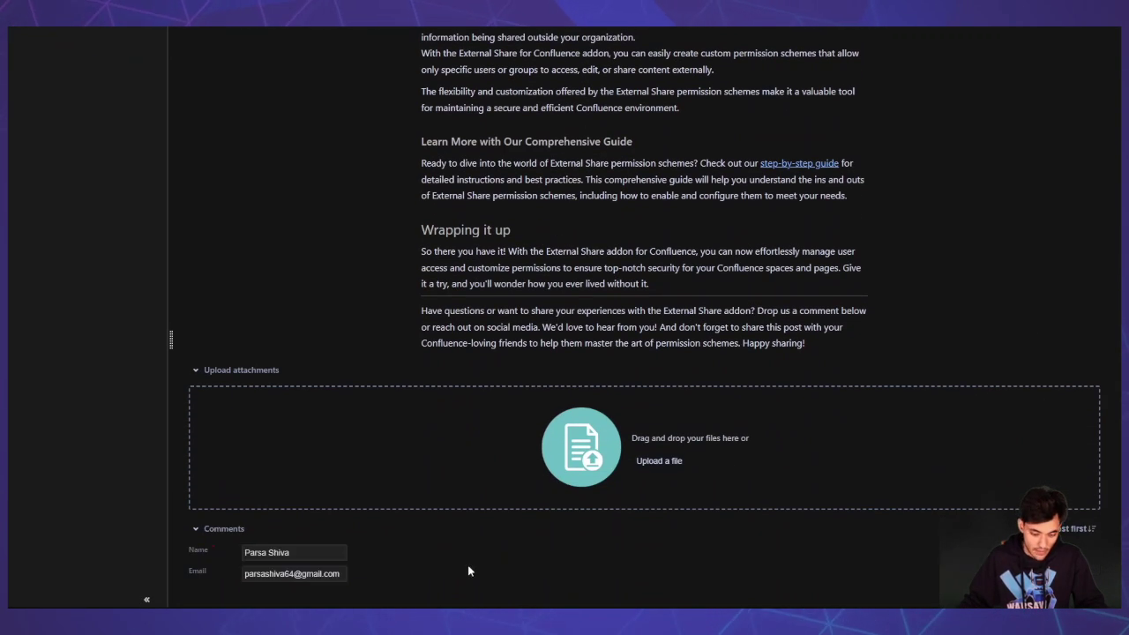
{"action": "scroll", "coordinate": [498, 554], "scroll_direction": "down", "scroll_amount": 2}
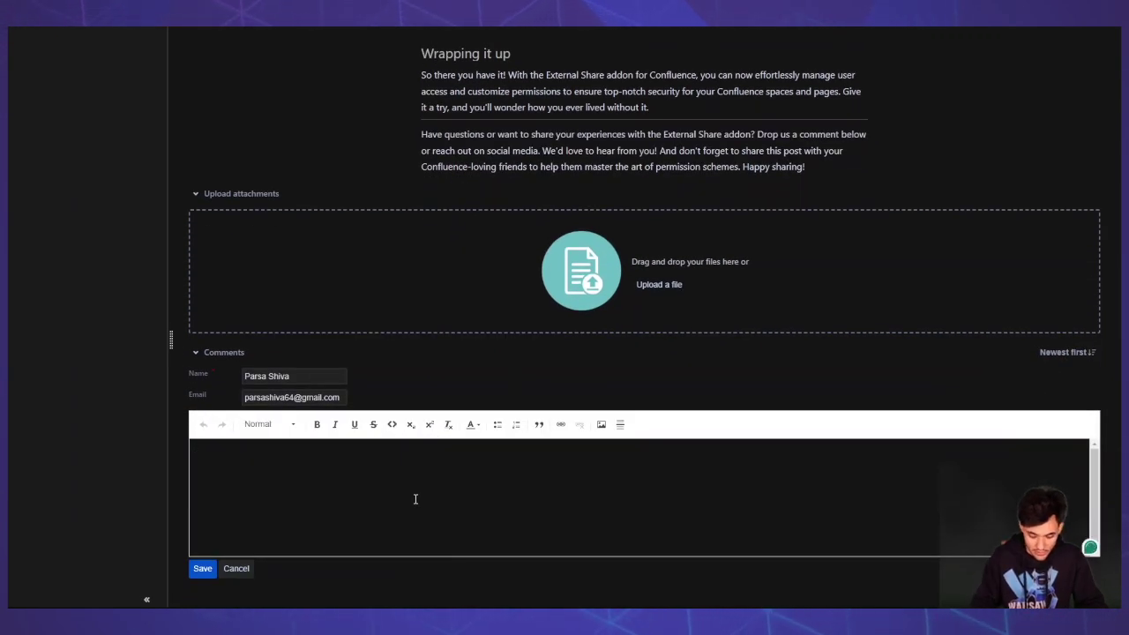
{"action": "left_click", "coordinate": [415, 499]}
{"action": "type", "text": "Add a comment."}
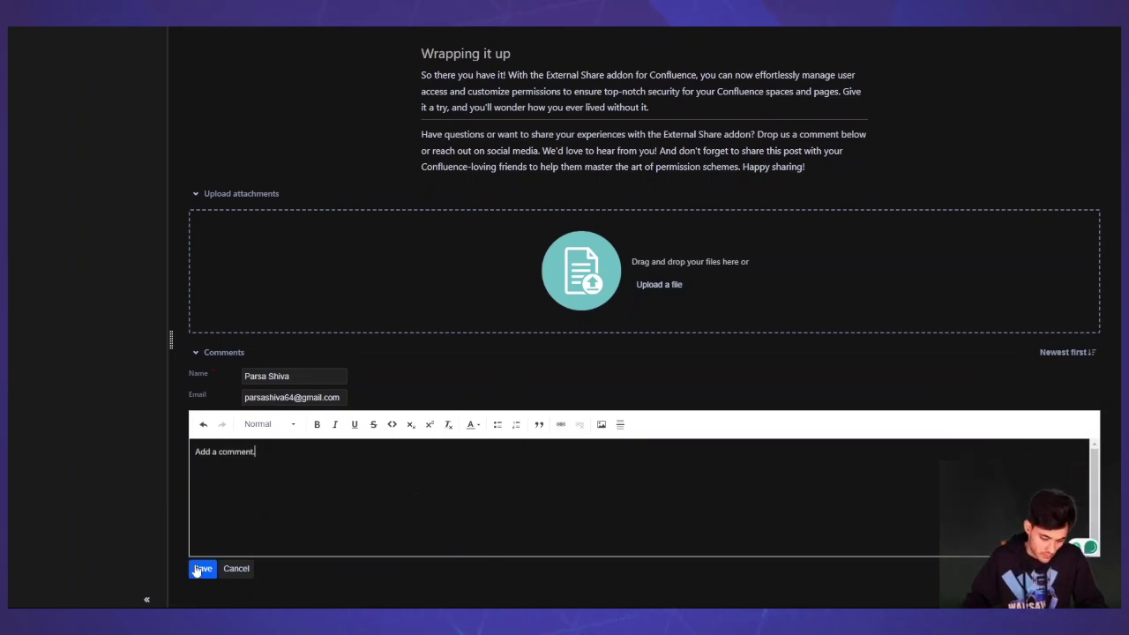
{"action": "left_click", "coordinate": [202, 569]}
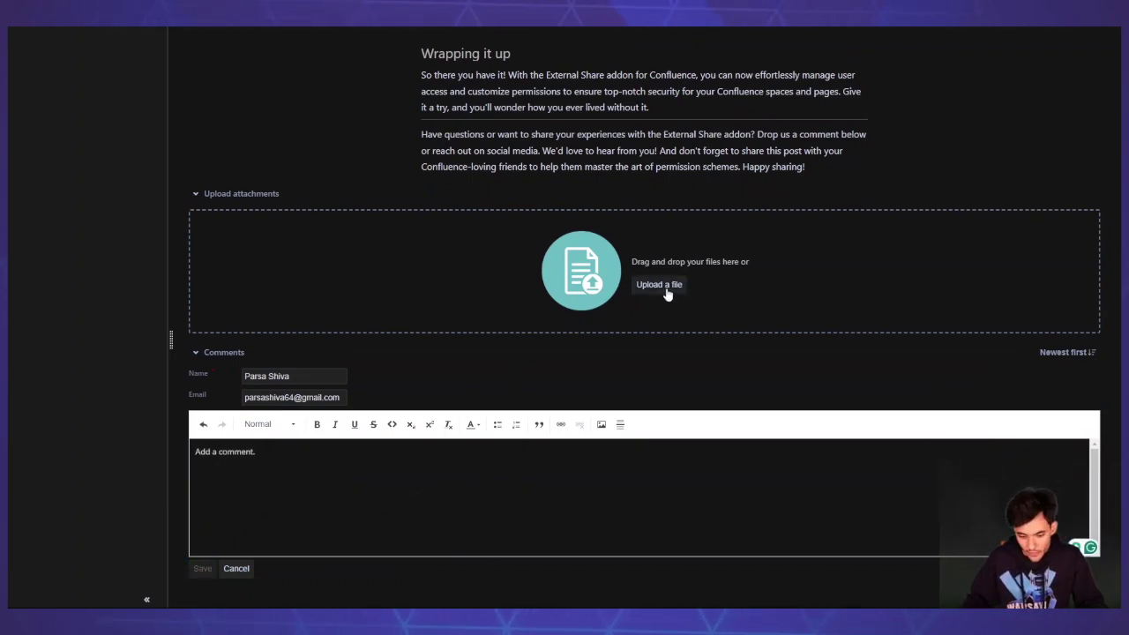
Step: Upload the image Externa Share - Architecture (4).jpg as an attachment to the shared page
{"action": "left_click", "coordinate": [663, 366]}
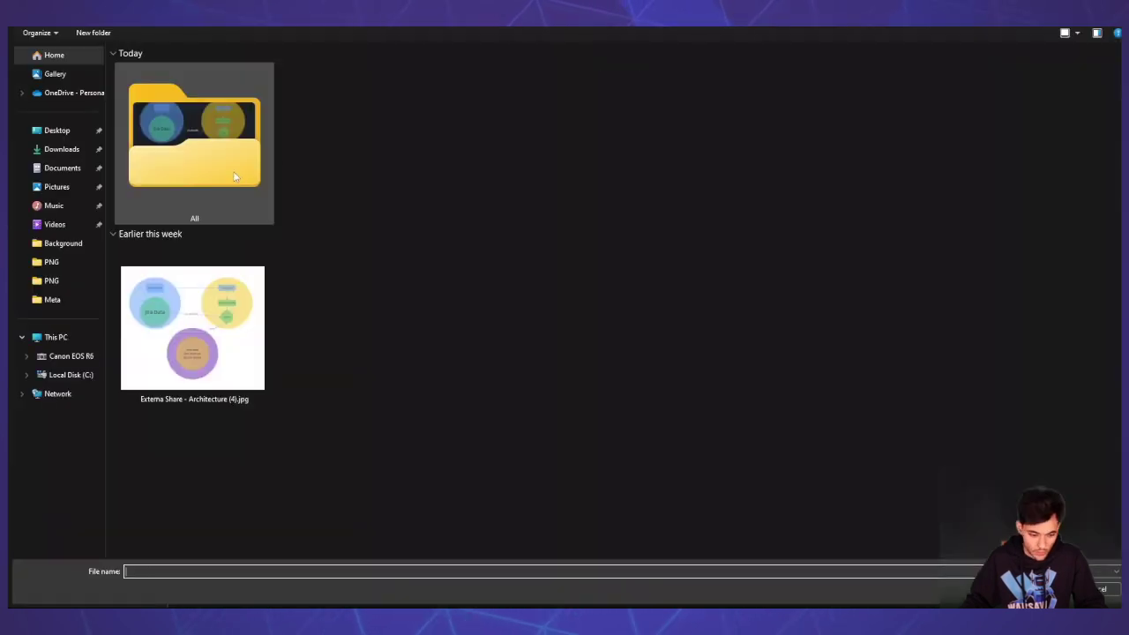
{"action": "double_click", "coordinate": [192, 328]}
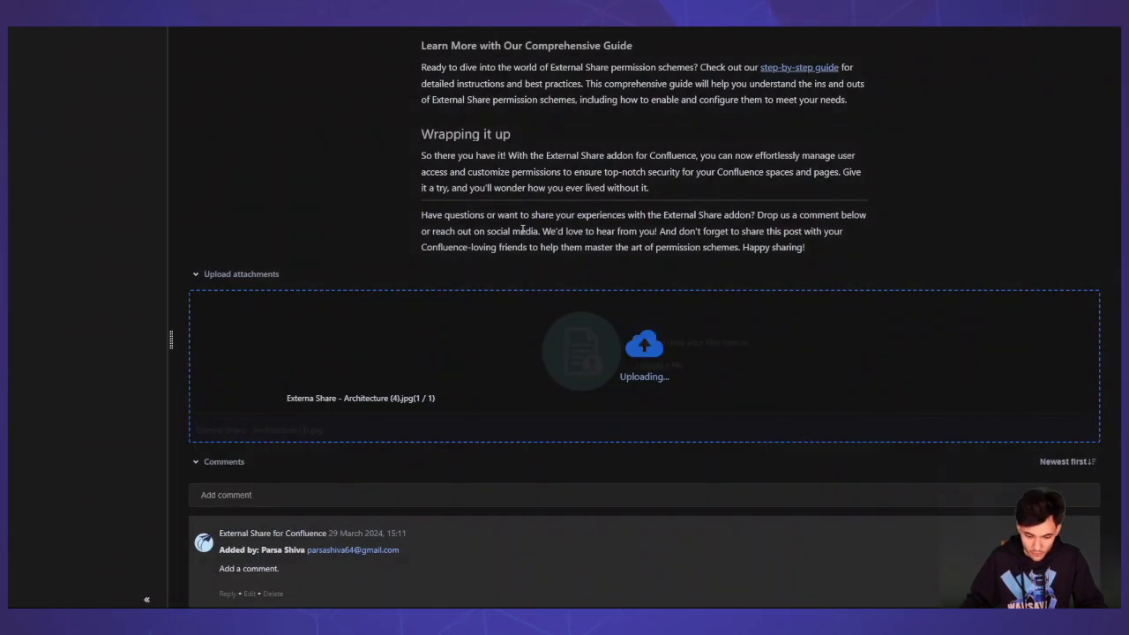
{"action": "scroll", "coordinate": [517, 254], "scroll_direction": "down", "scroll_amount": 1}
{"action": "scroll", "coordinate": [687, 287], "scroll_direction": "down", "scroll_amount": 1}
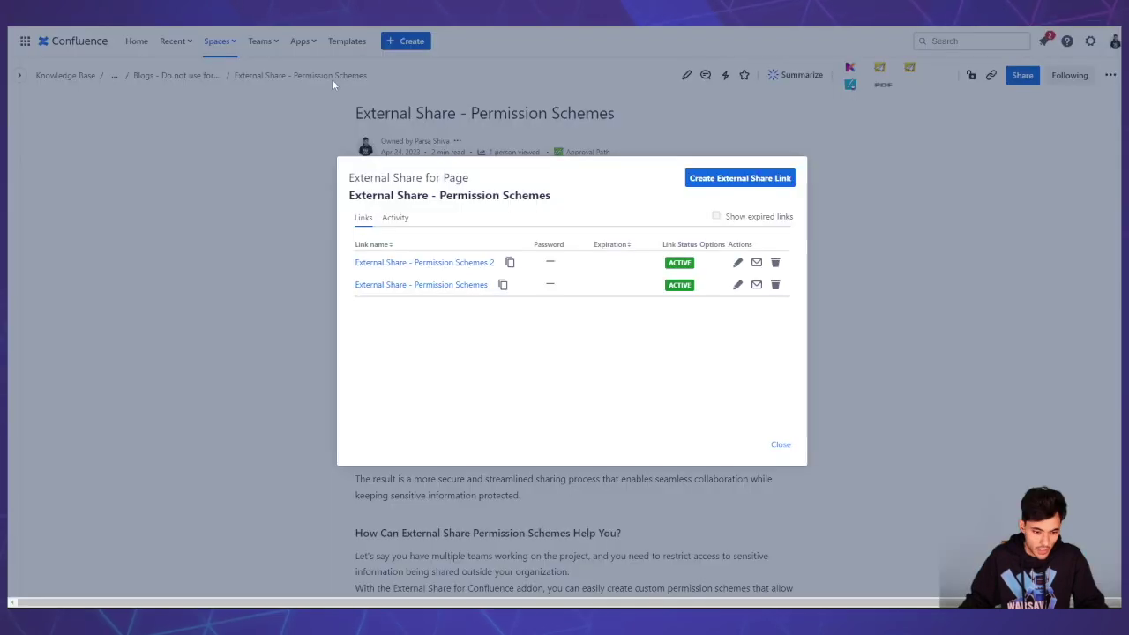
Step: Switch to the original Confluence page, close the share link list, reload the page, and check its page comments
{"action": "left_click", "coordinate": [781, 445]}
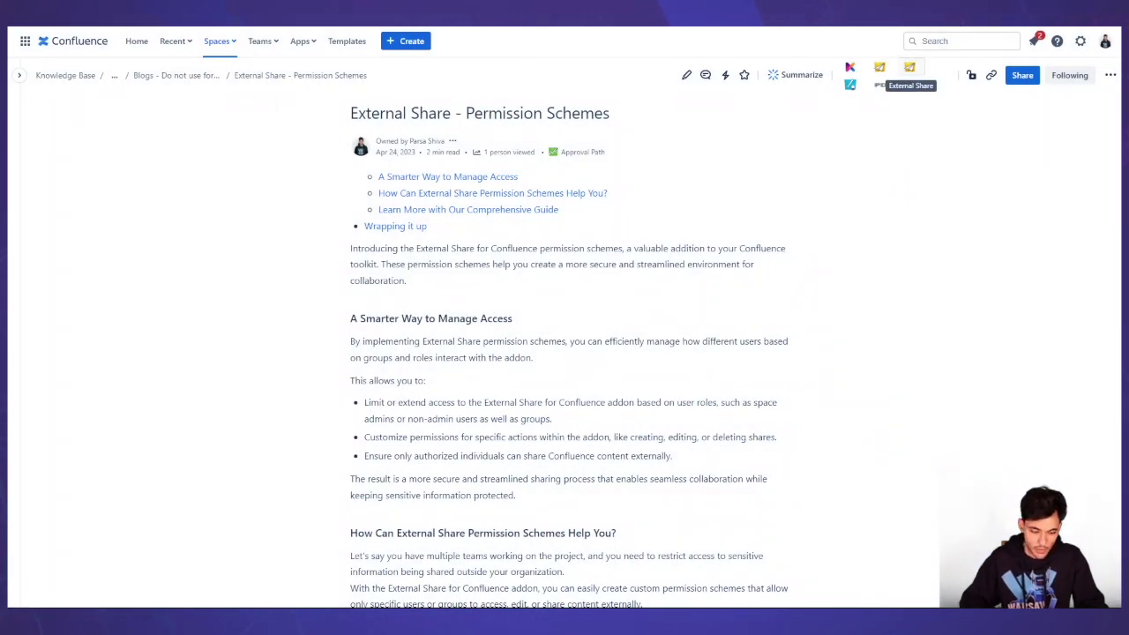
{"action": "key", "text": "F5"}
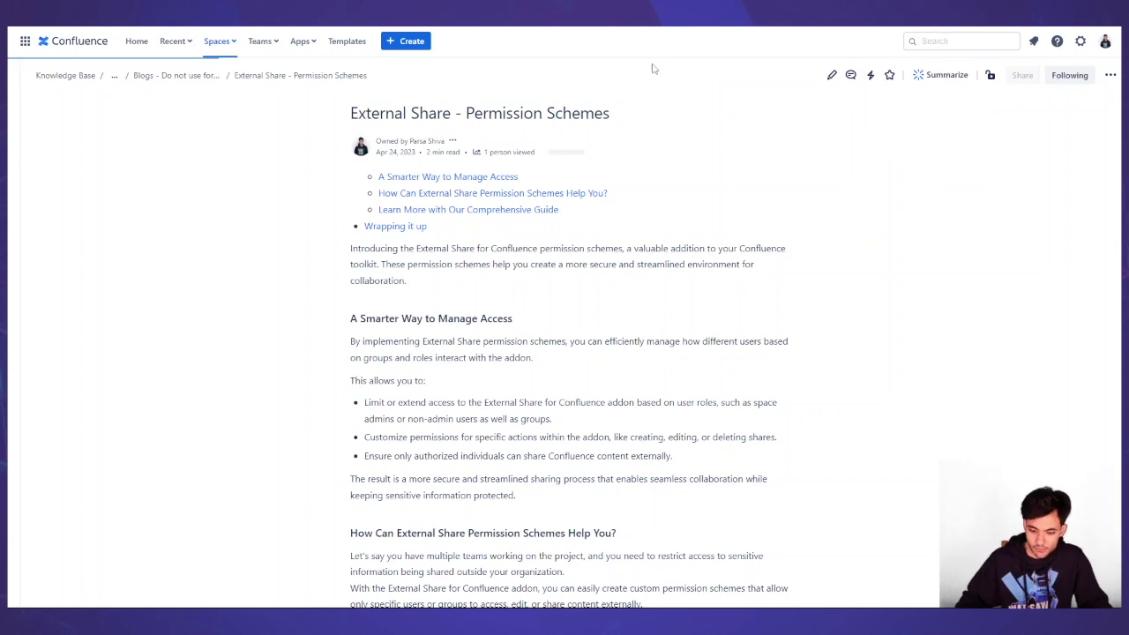
{"action": "scroll", "coordinate": [721, 201], "scroll_direction": "down", "scroll_amount": 6}
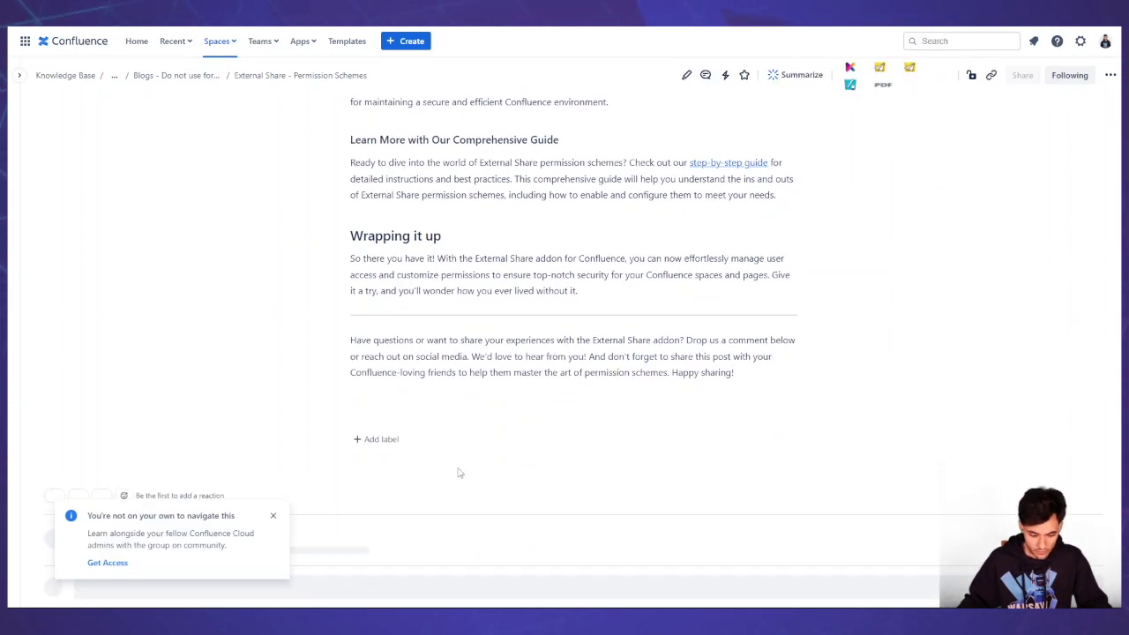
{"action": "left_click", "coordinate": [274, 517]}
{"action": "scroll", "coordinate": [499, 371], "scroll_direction": "down", "scroll_amount": 1}
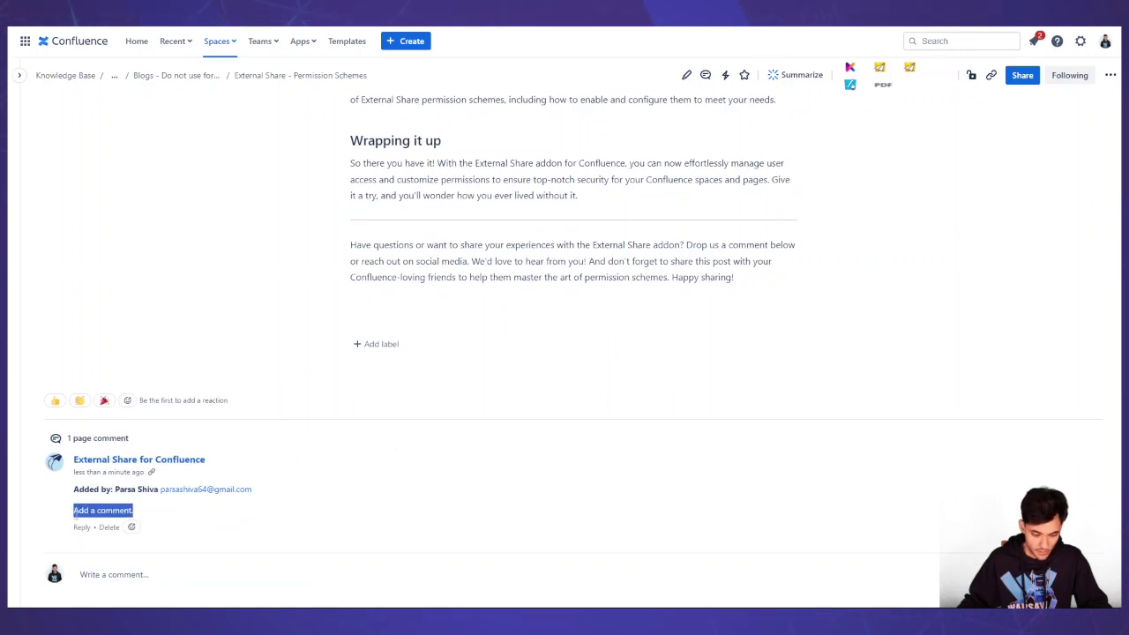
{"action": "scroll", "coordinate": [887, 315], "scroll_direction": "up", "scroll_amount": 8}
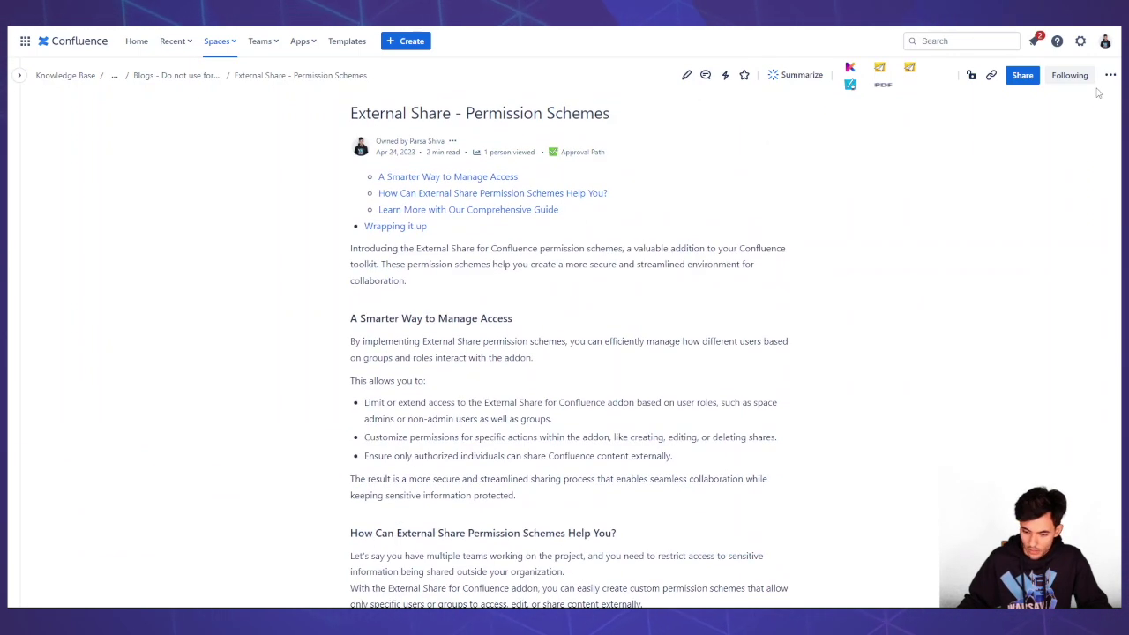
Step: Open the page's attached files list and check the uploaded image's name, creator and creation date
{"action": "left_click", "coordinate": [1111, 75]}
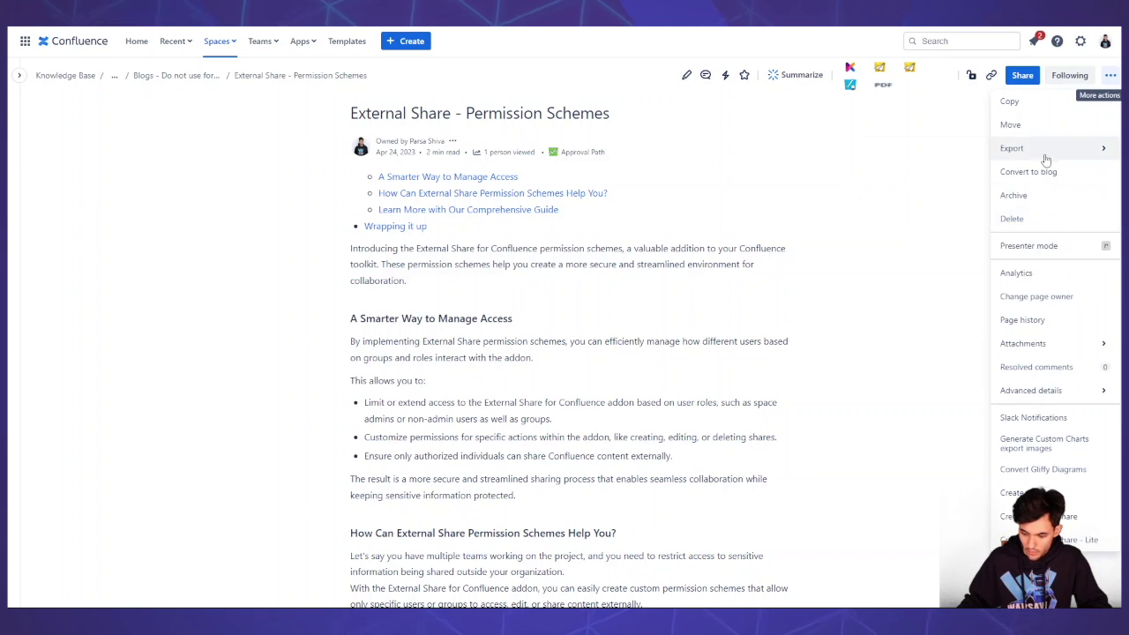
{"action": "mouse_move", "coordinate": [1027, 346]}
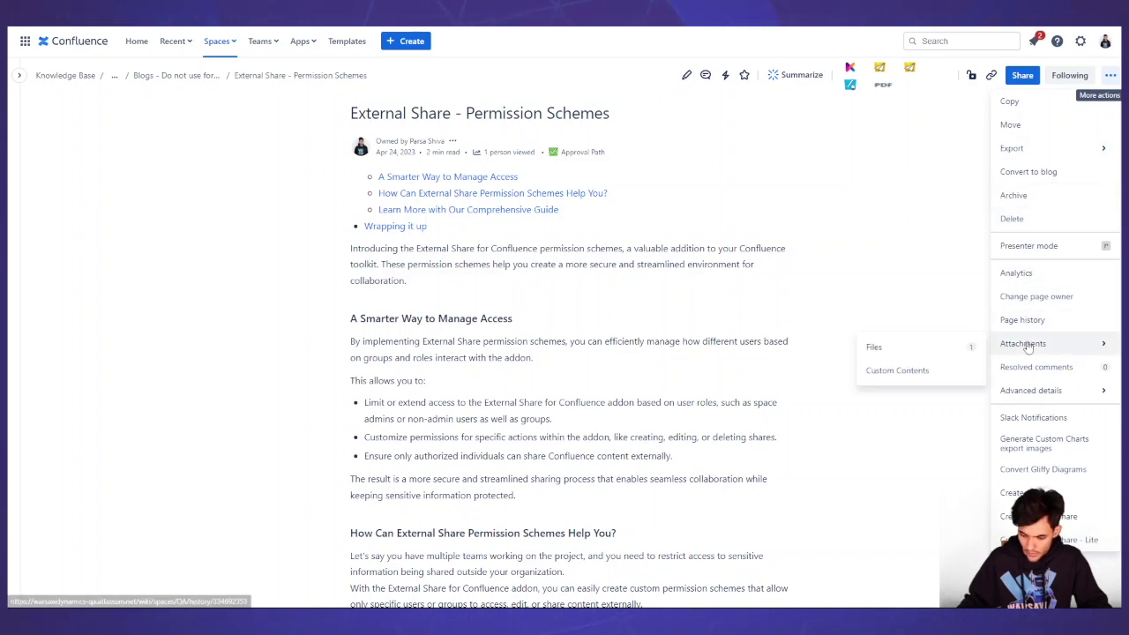
{"action": "left_click", "coordinate": [944, 353]}
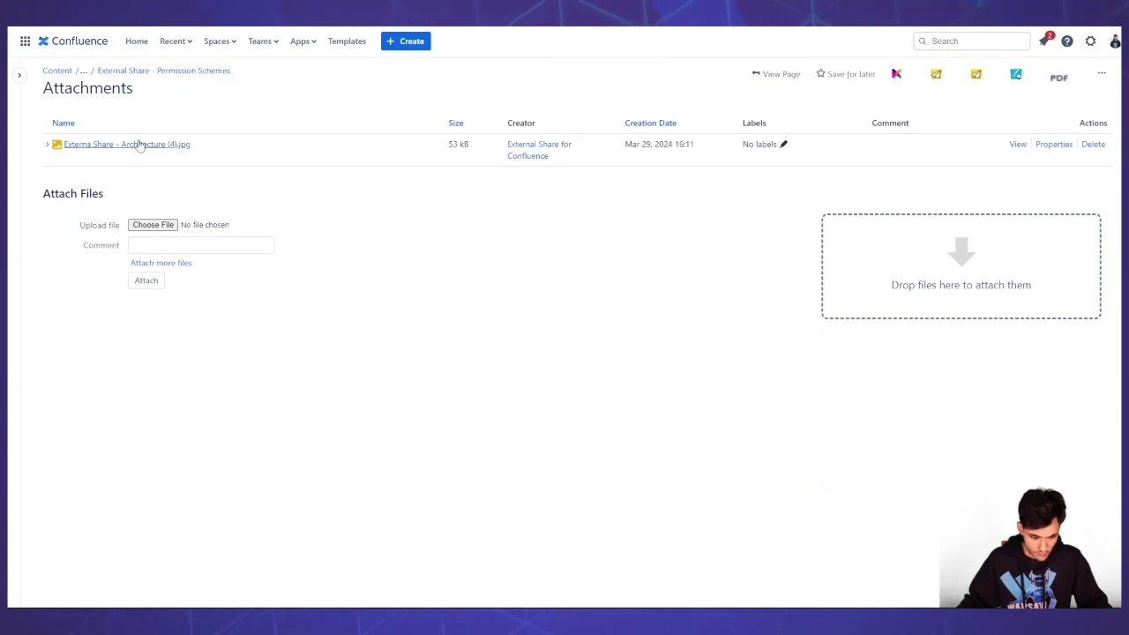
{"action": "mouse_move", "coordinate": [48, 152]}
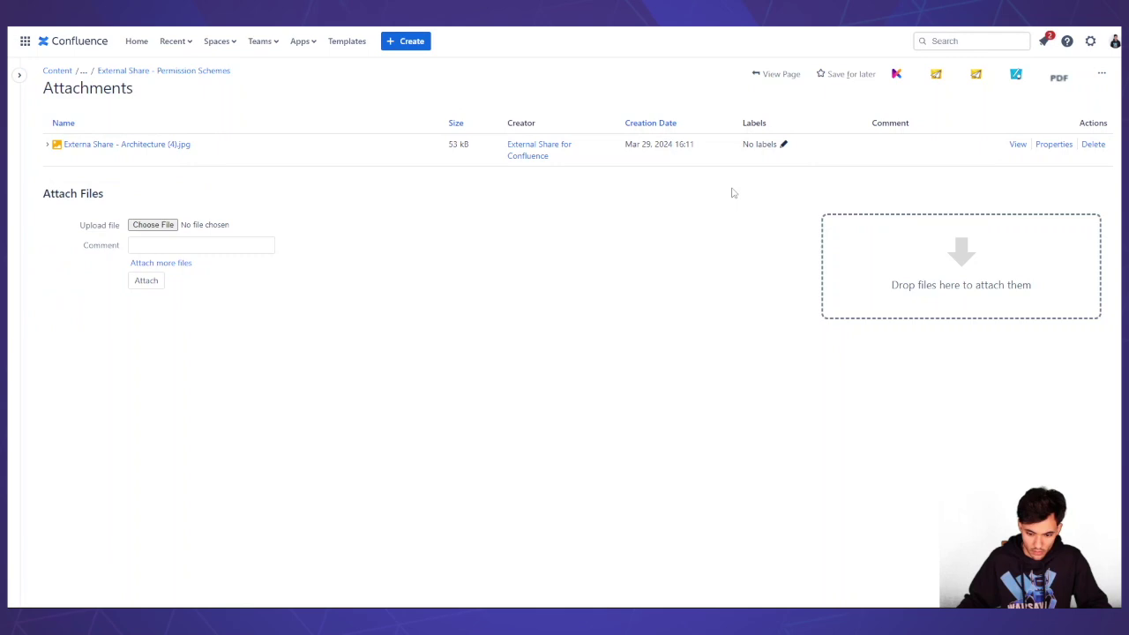
{"action": "left_click_drag", "start_coordinate": [620, 146], "coordinate": [693, 144]}
{"action": "left_click", "coordinate": [670, 201]}
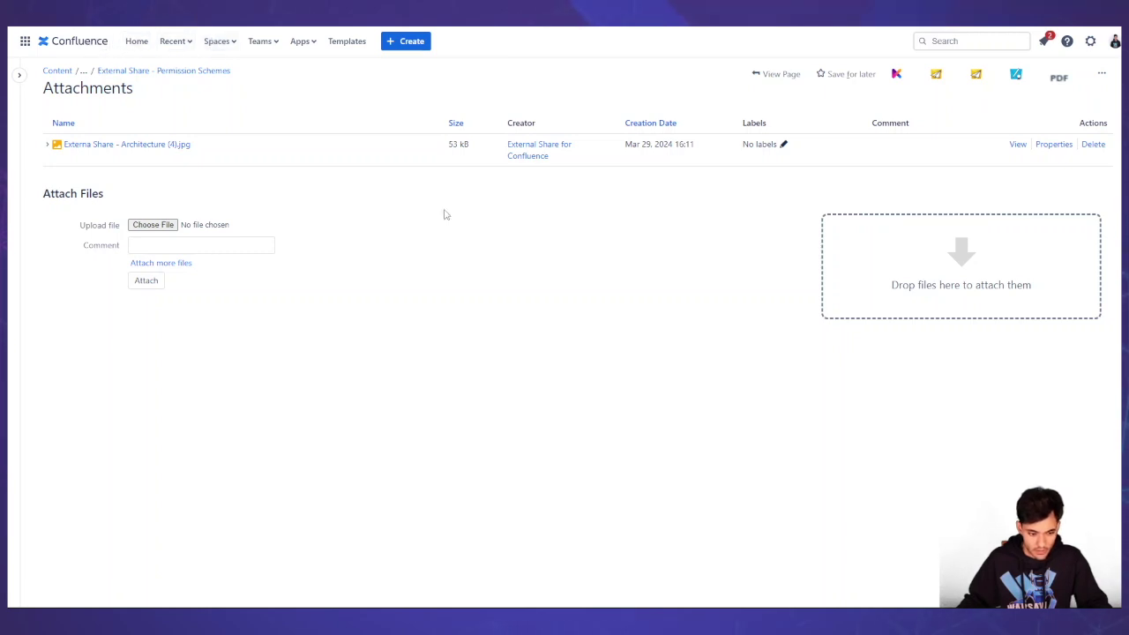
Step: Return to the Permission Schemes page and check who is named as the author of the external comment
{"action": "key", "text": "alt+Left"}
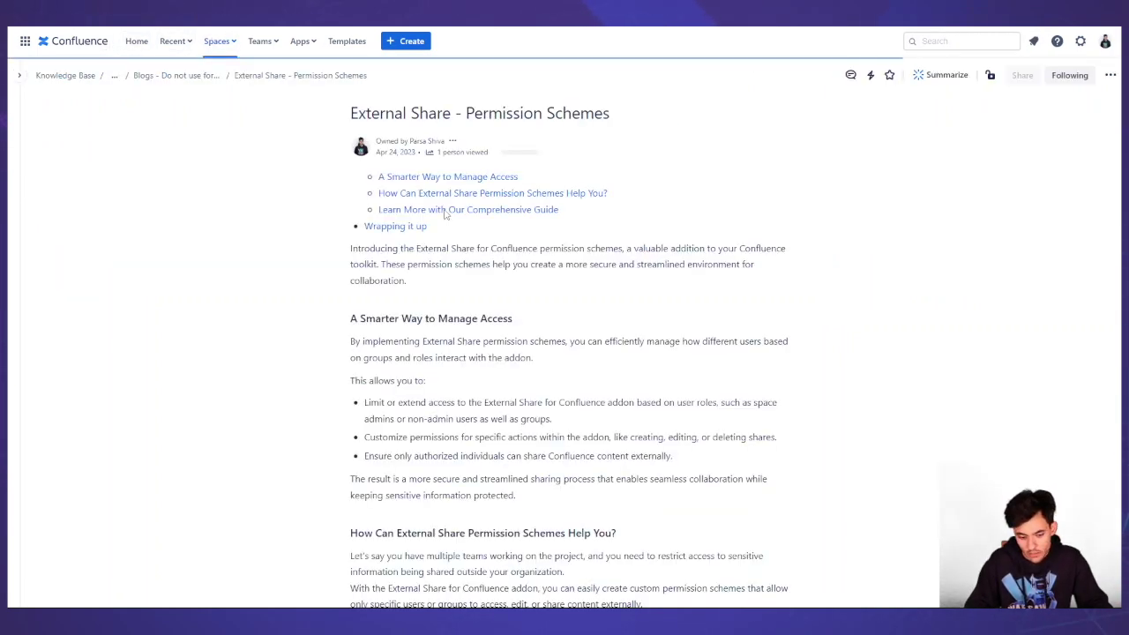
{"action": "scroll", "coordinate": [691, 297], "scroll_direction": "down", "scroll_amount": 15}
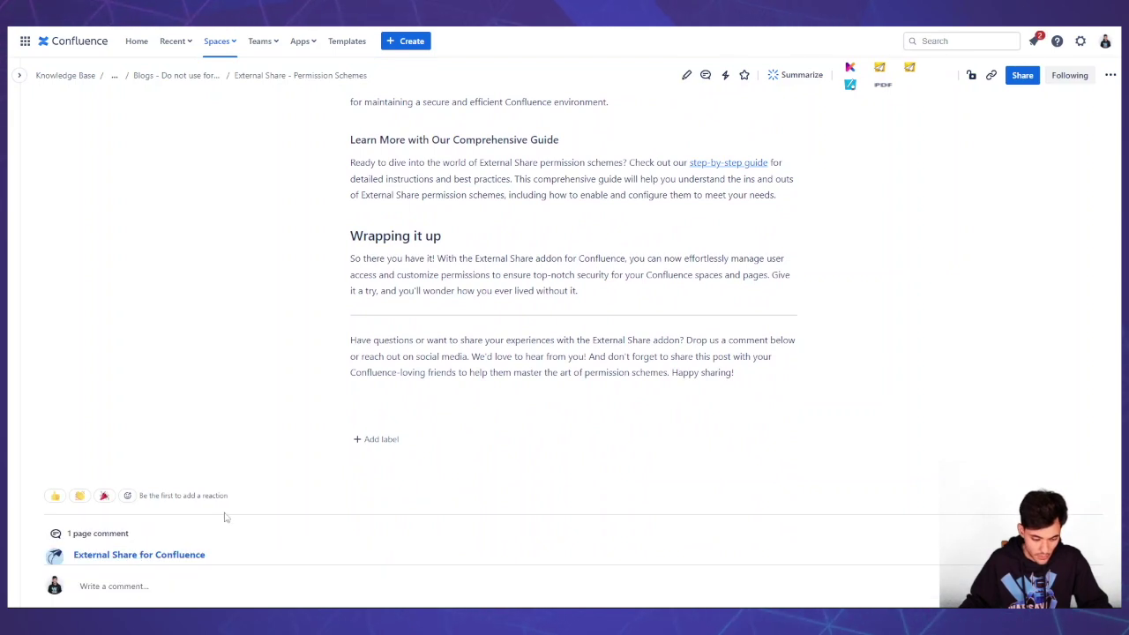
{"action": "scroll", "coordinate": [216, 498], "scroll_direction": "down", "scroll_amount": 1}
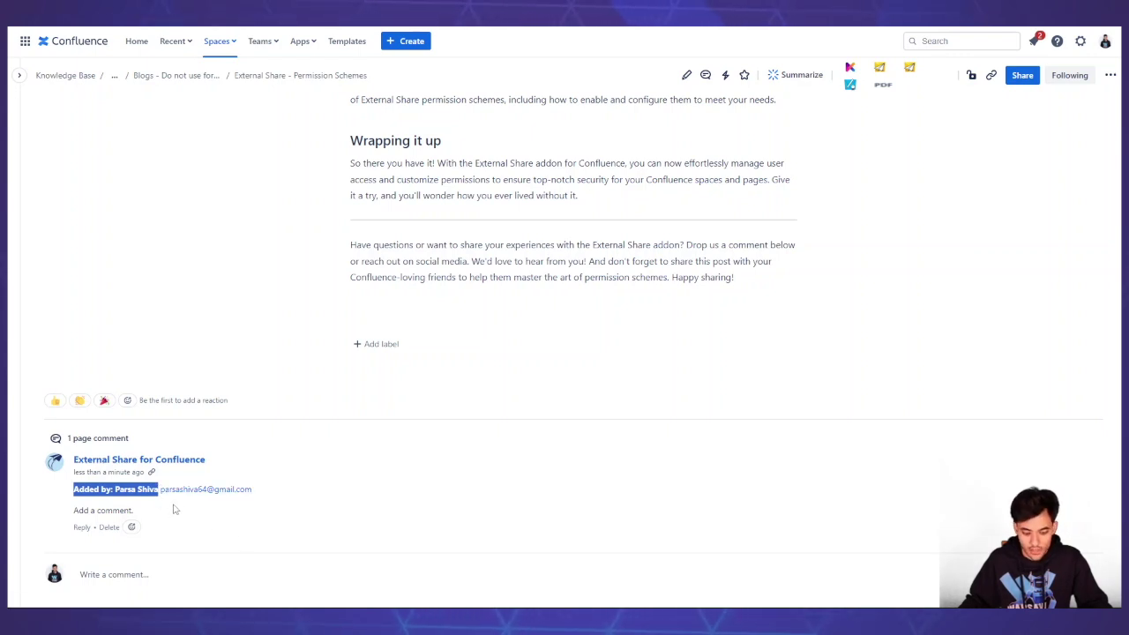
{"action": "scroll", "coordinate": [794, 265], "scroll_direction": "up", "scroll_amount": 10}
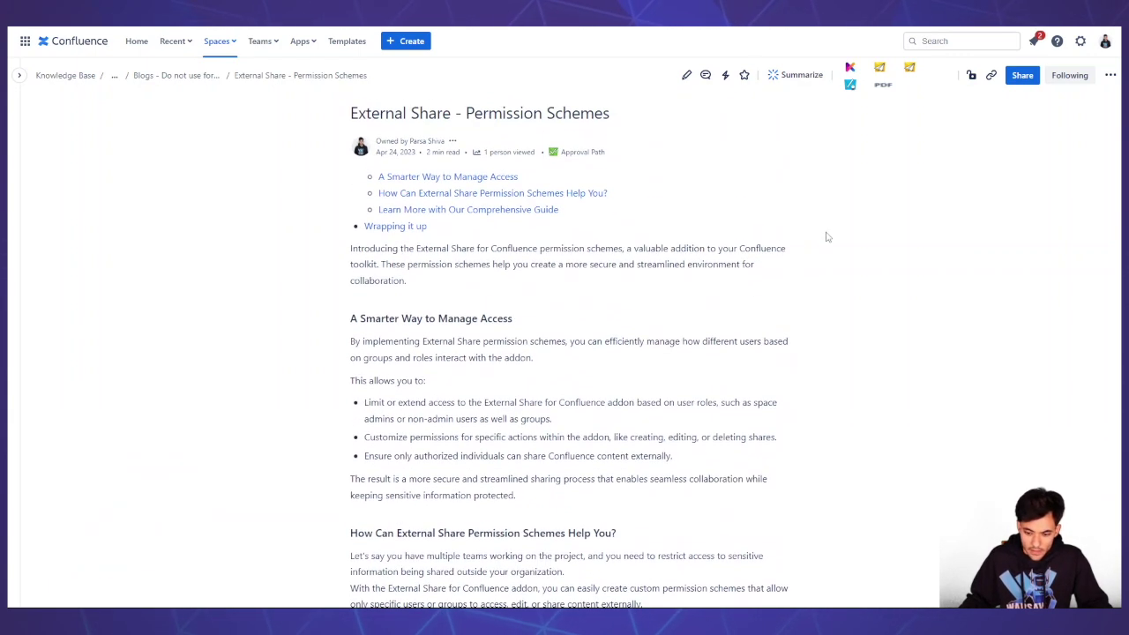
{"action": "key", "text": "ctrl+Tab"}
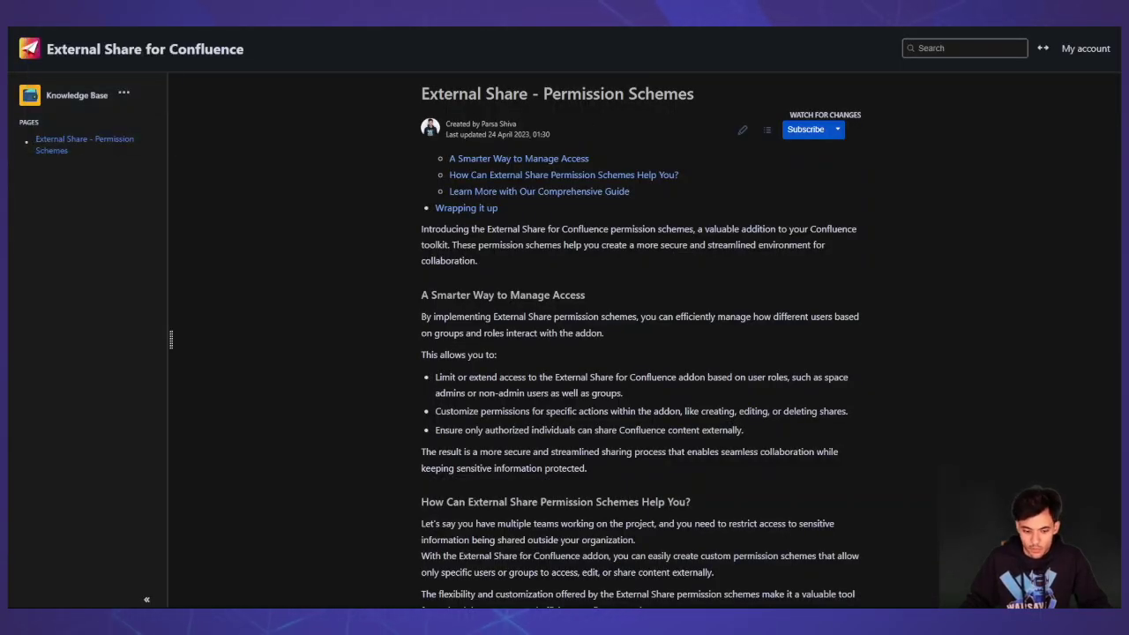
{"action": "key", "text": "ctrl+Tab"}
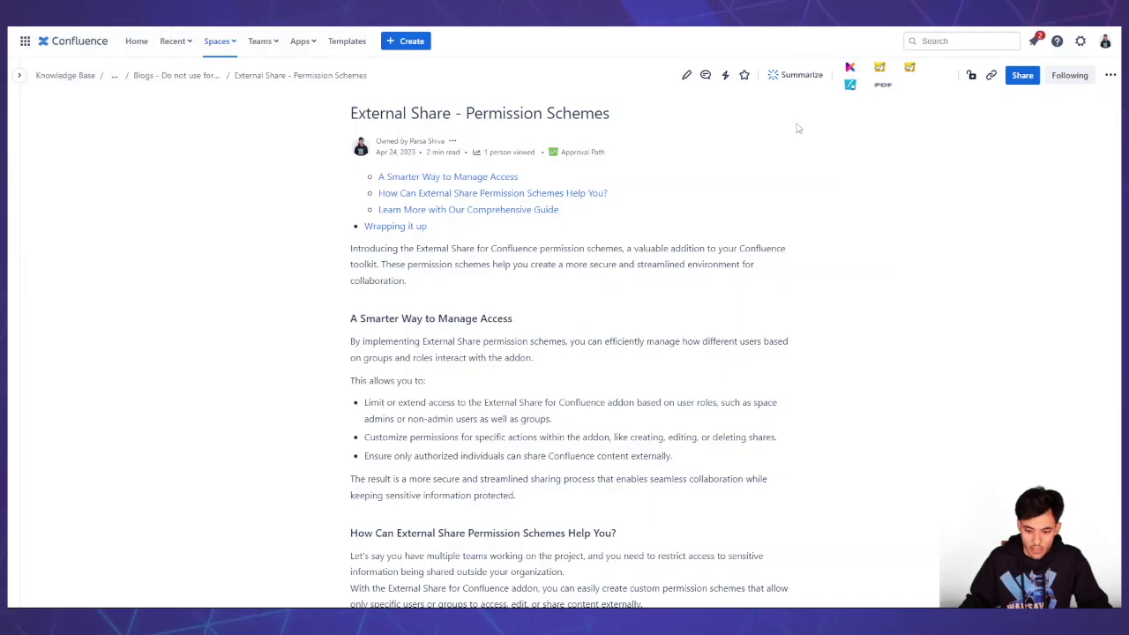
{"action": "left_click", "coordinate": [880, 71]}
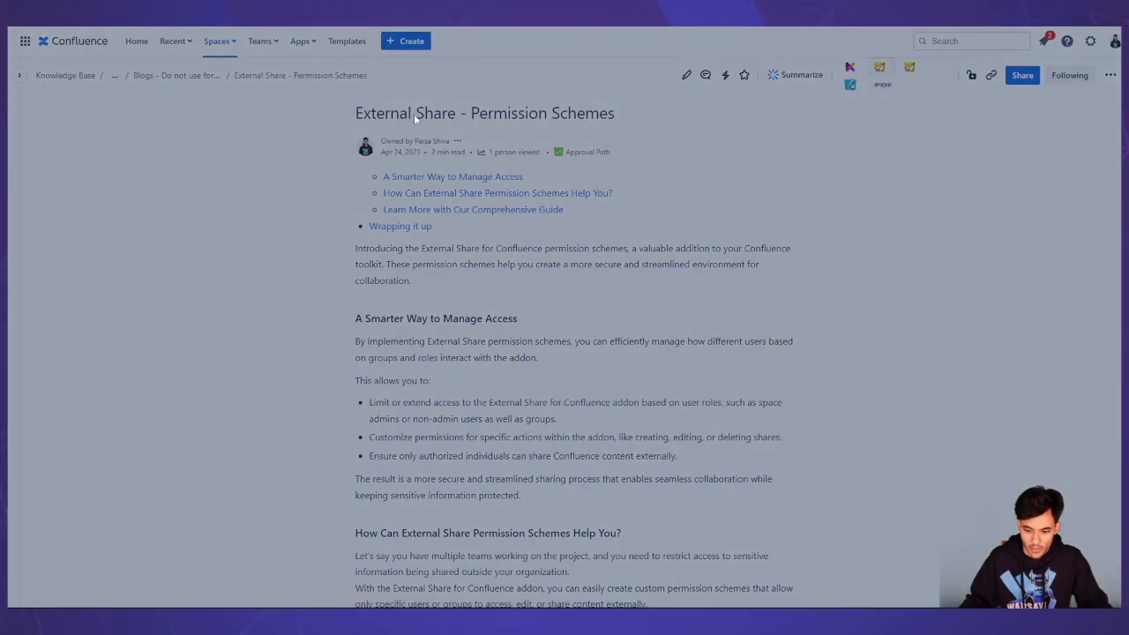
{"action": "left_click", "coordinate": [922, 152]}
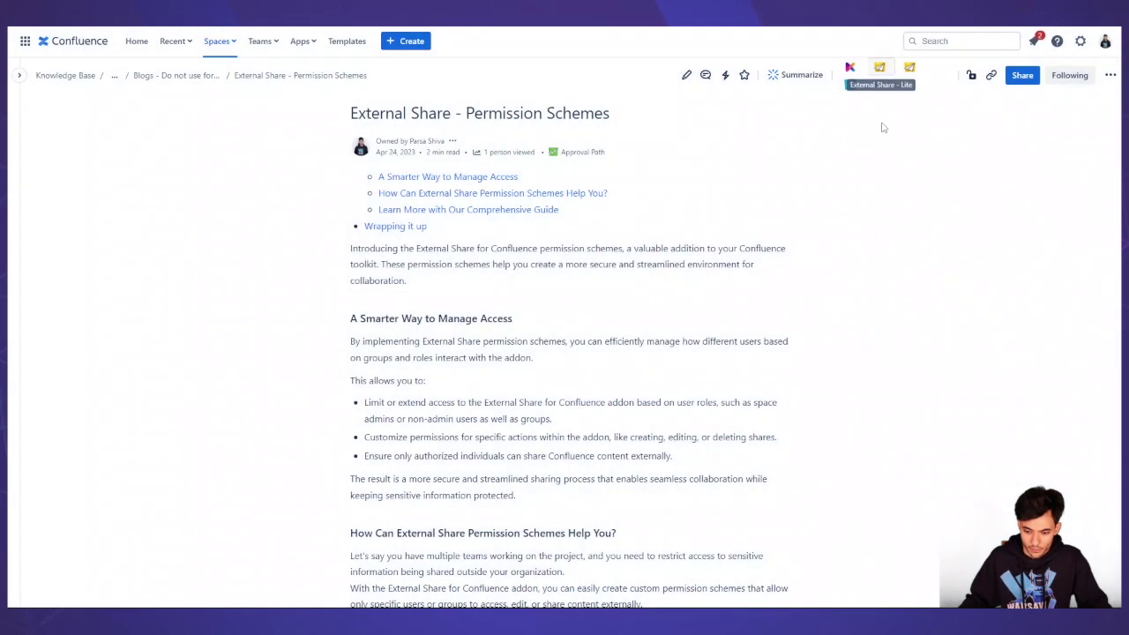
Step: Open the security options of the External Share - Permission Schemes 2 link and try out its expiration and password protection
{"action": "left_click", "coordinate": [910, 68]}
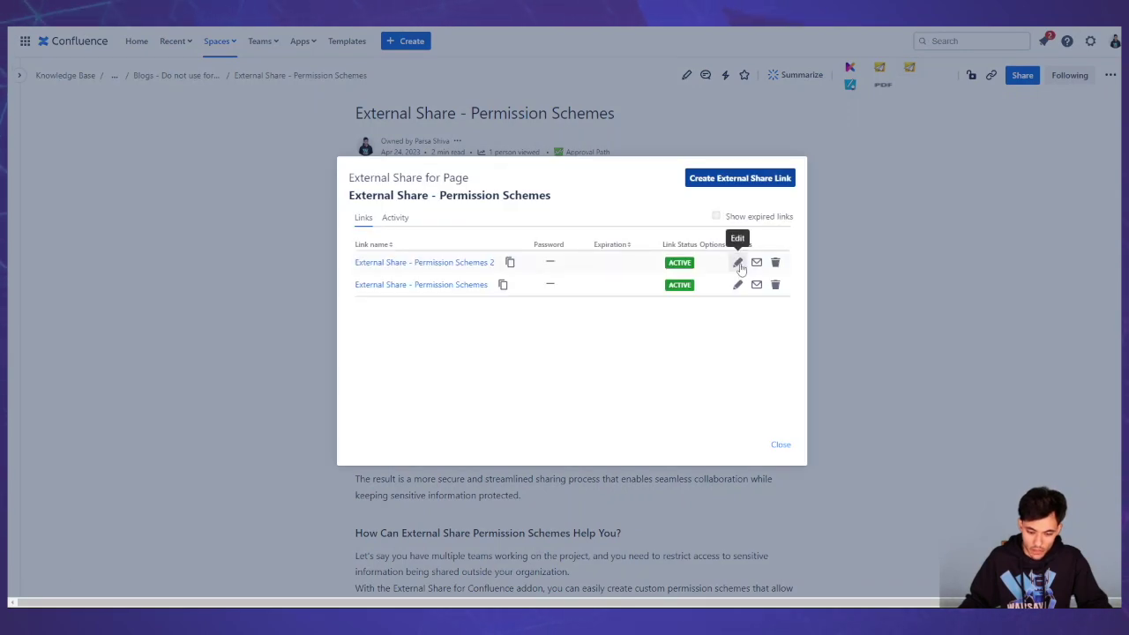
{"action": "left_click", "coordinate": [738, 263]}
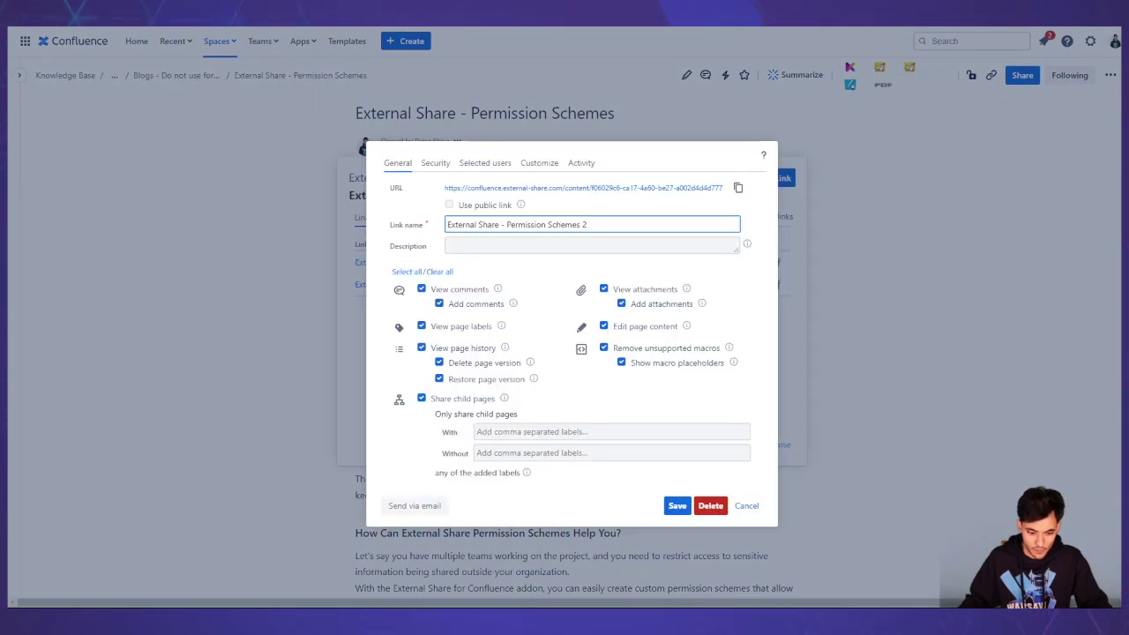
{"action": "left_click", "coordinate": [442, 168]}
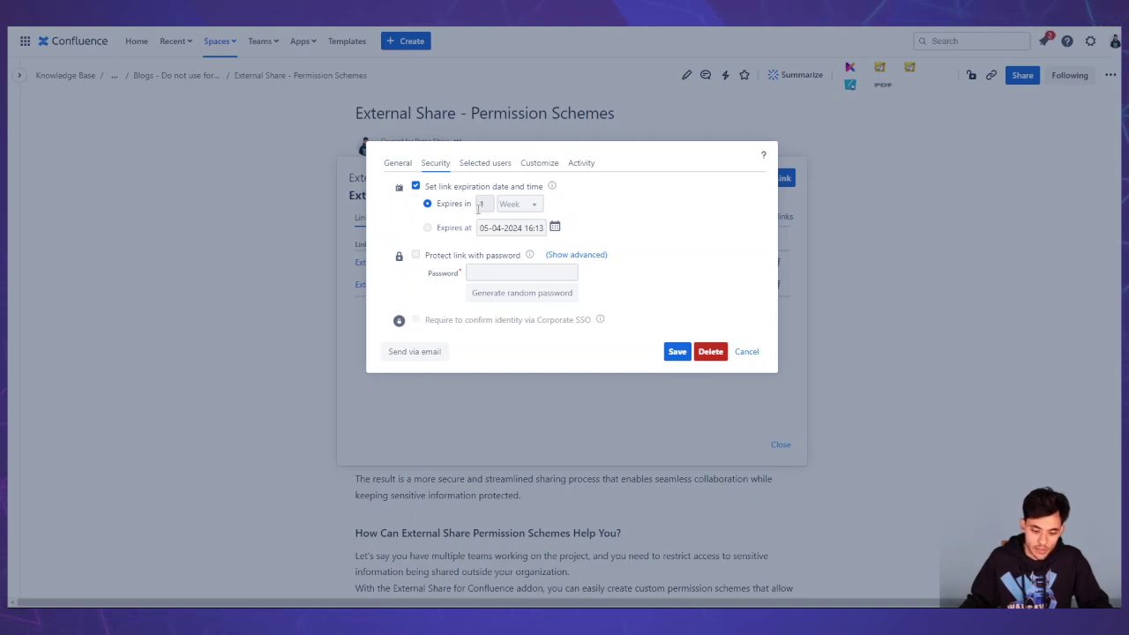
{"action": "left_click", "coordinate": [416, 187]}
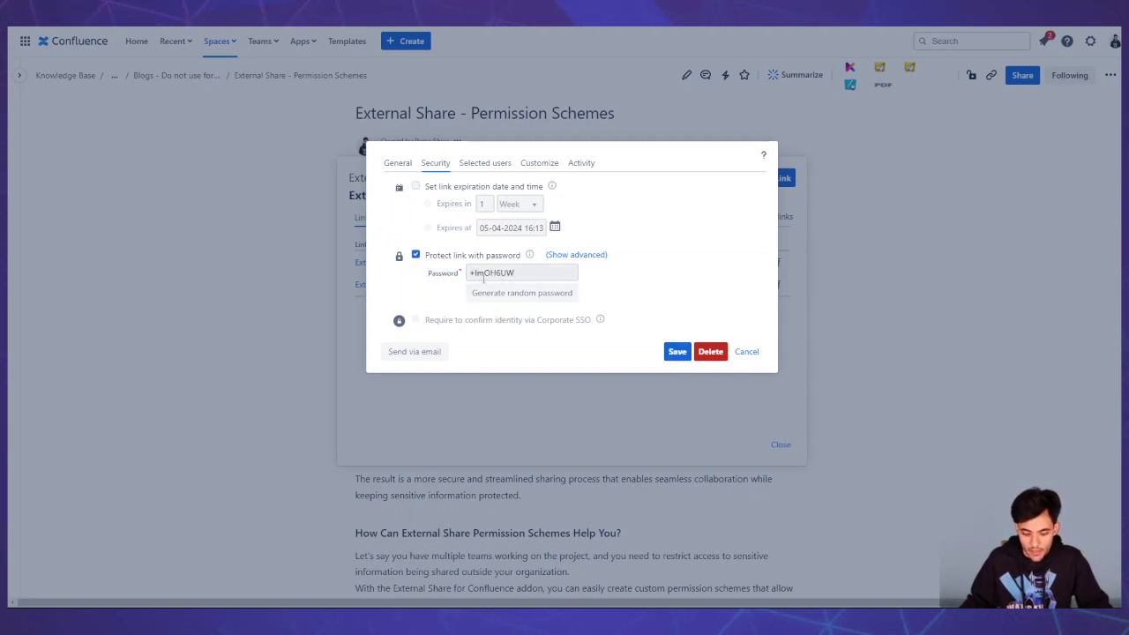
{"action": "left_click", "coordinate": [486, 273]}
{"action": "key", "text": "ctrl+a"}
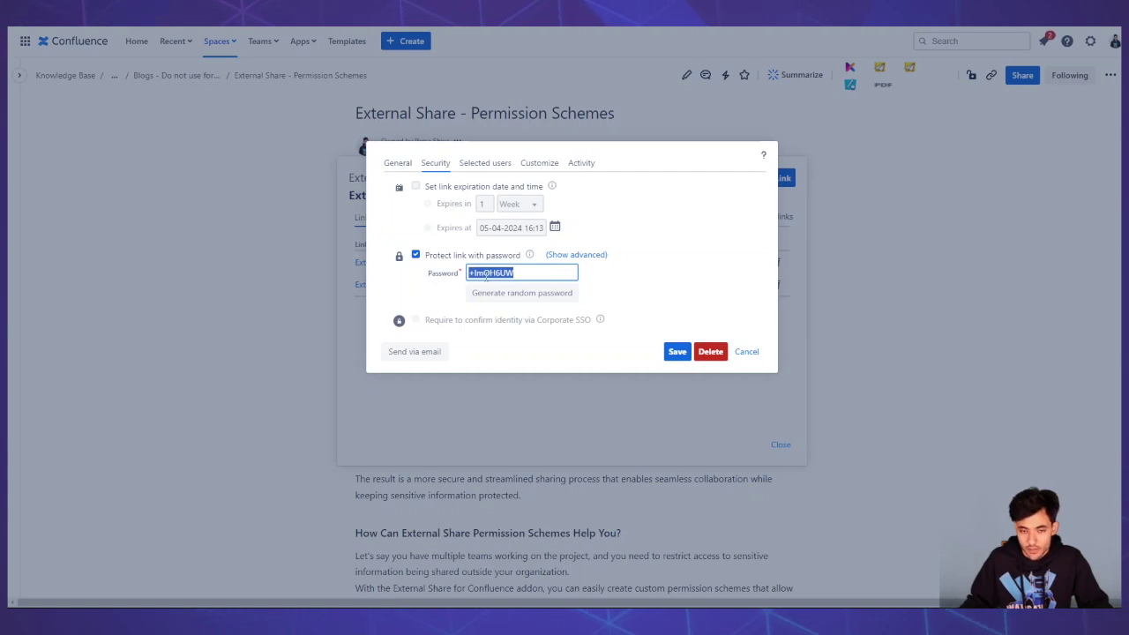
{"action": "left_click", "coordinate": [619, 286]}
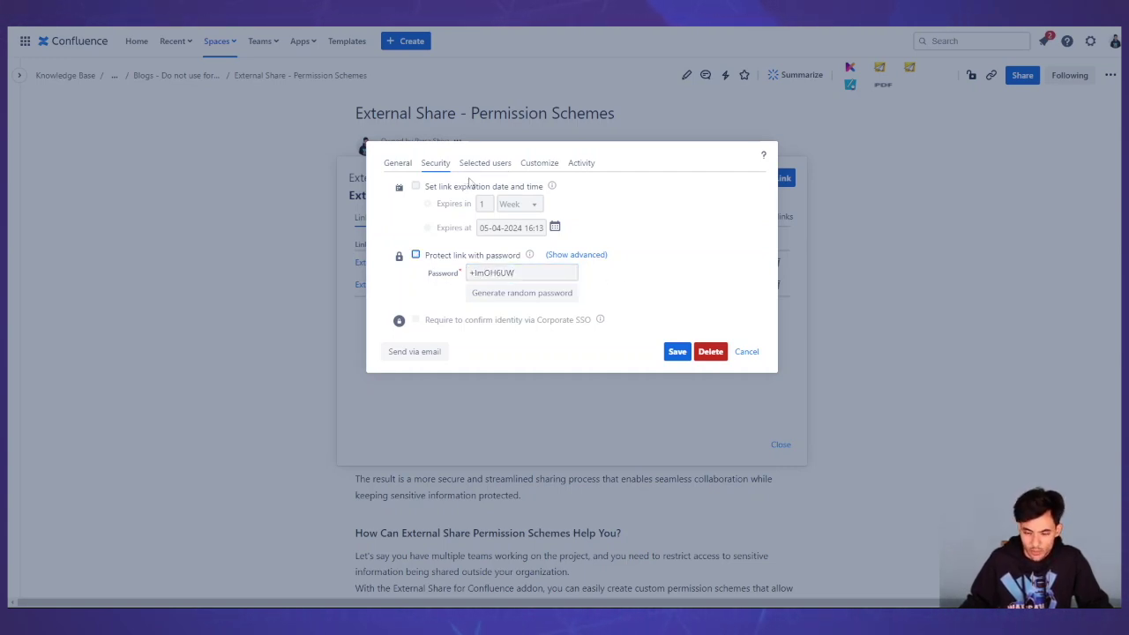
Step: Examine the link's corporate SSO identity requirement and its options for sharing with selected users
{"action": "left_click", "coordinate": [482, 164]}
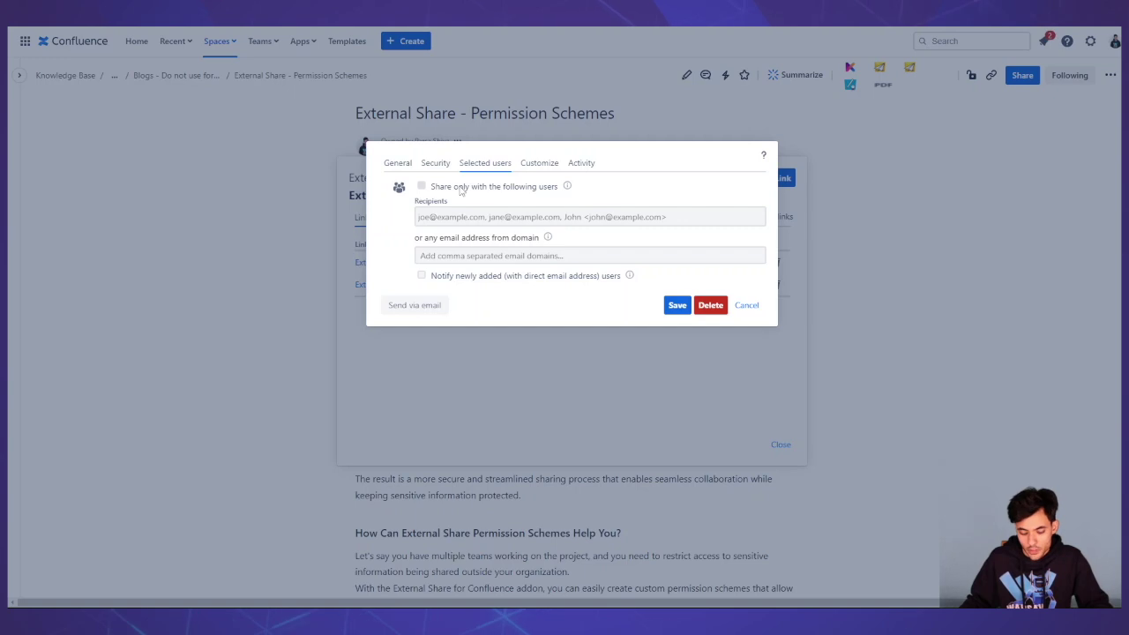
{"action": "left_click", "coordinate": [435, 164]}
{"action": "left_click_drag", "start_coordinate": [594, 321], "coordinate": [429, 321]}
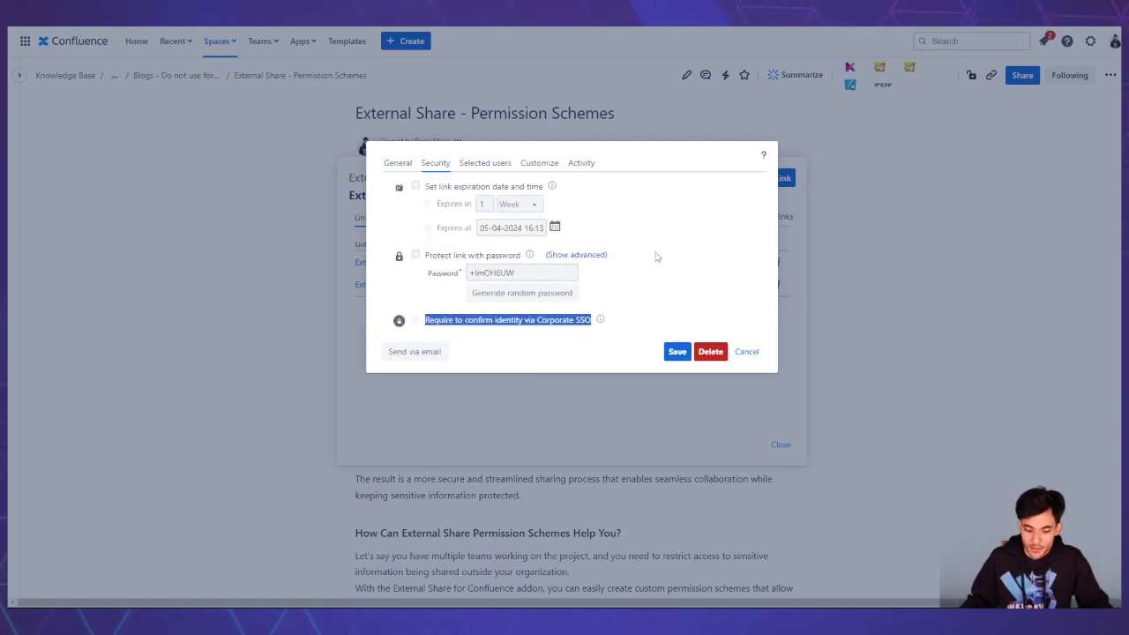
{"action": "left_click", "coordinate": [673, 274]}
{"action": "left_click", "coordinate": [493, 163]}
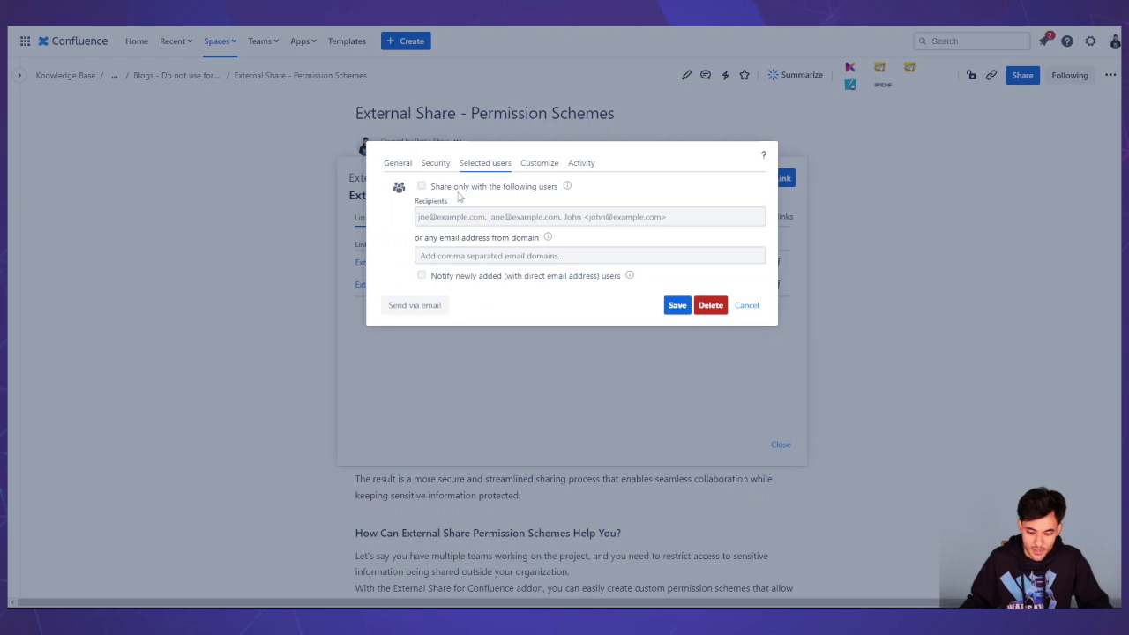
Step: Restrict the link to selected users and enter the recipient's e-mail address
{"action": "left_click", "coordinate": [458, 190]}
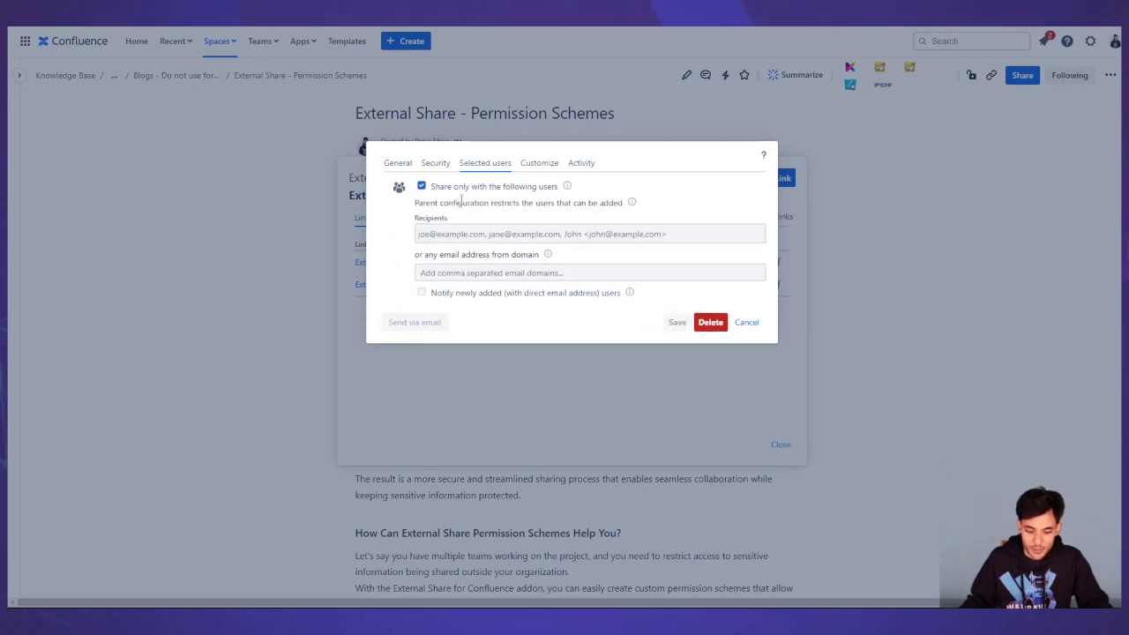
{"action": "left_click", "coordinate": [475, 234]}
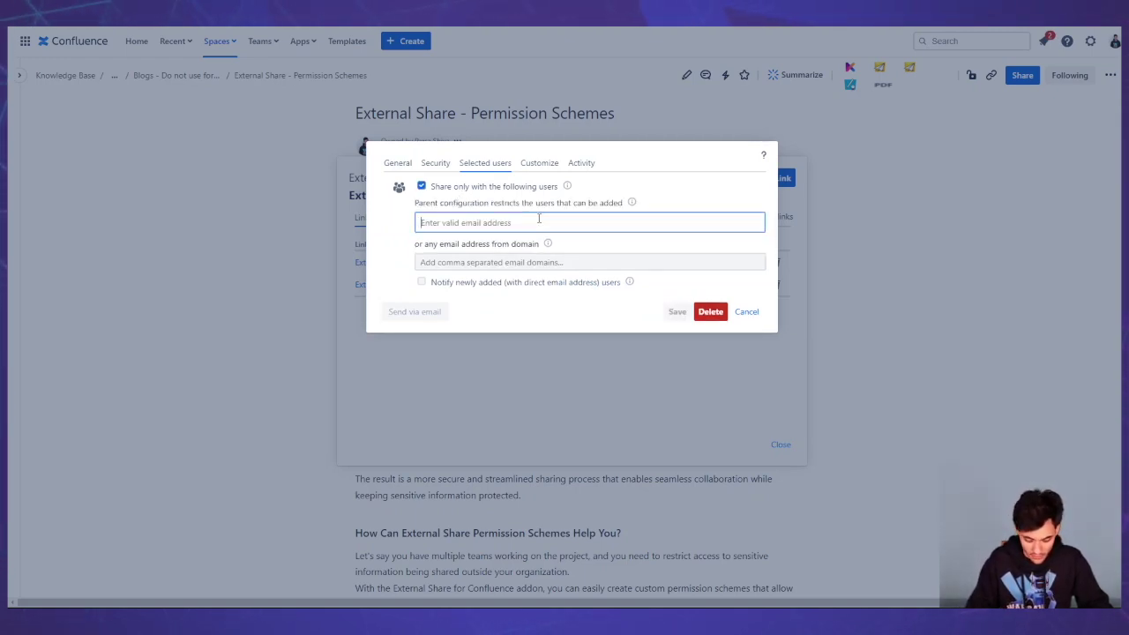
{"action": "type", "text": "psh"}
{"action": "key", "text": "BackSpace"}
{"action": "key", "text": "BackSpace"}
{"action": "key", "text": "BackSpace"}
{"action": "type", "text": "pshi"}
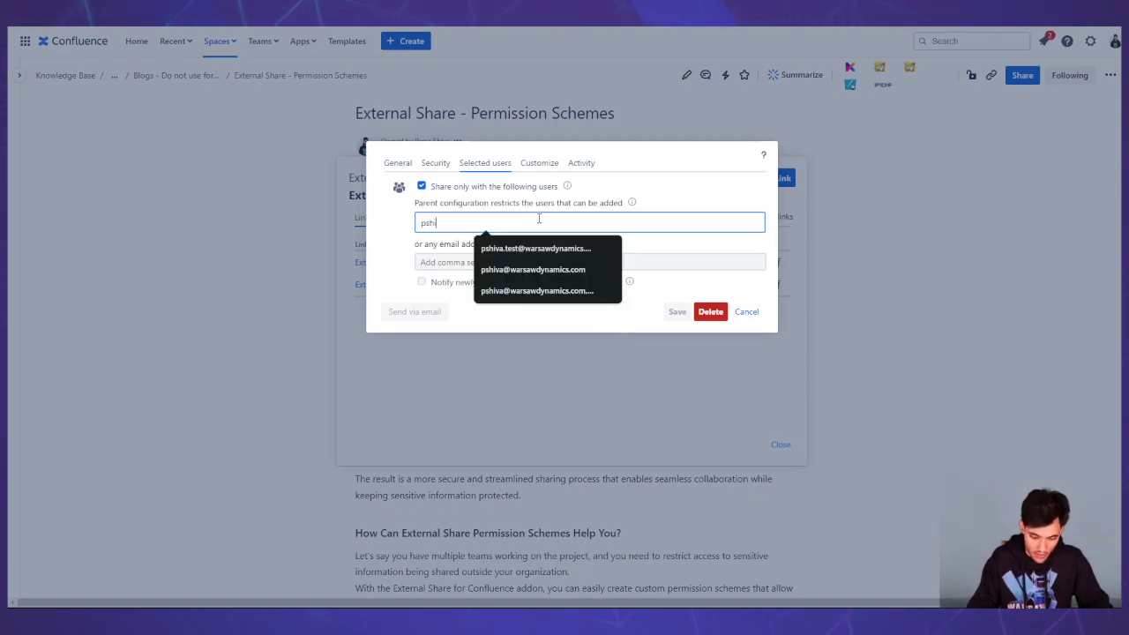
{"action": "left_click", "coordinate": [550, 269]}
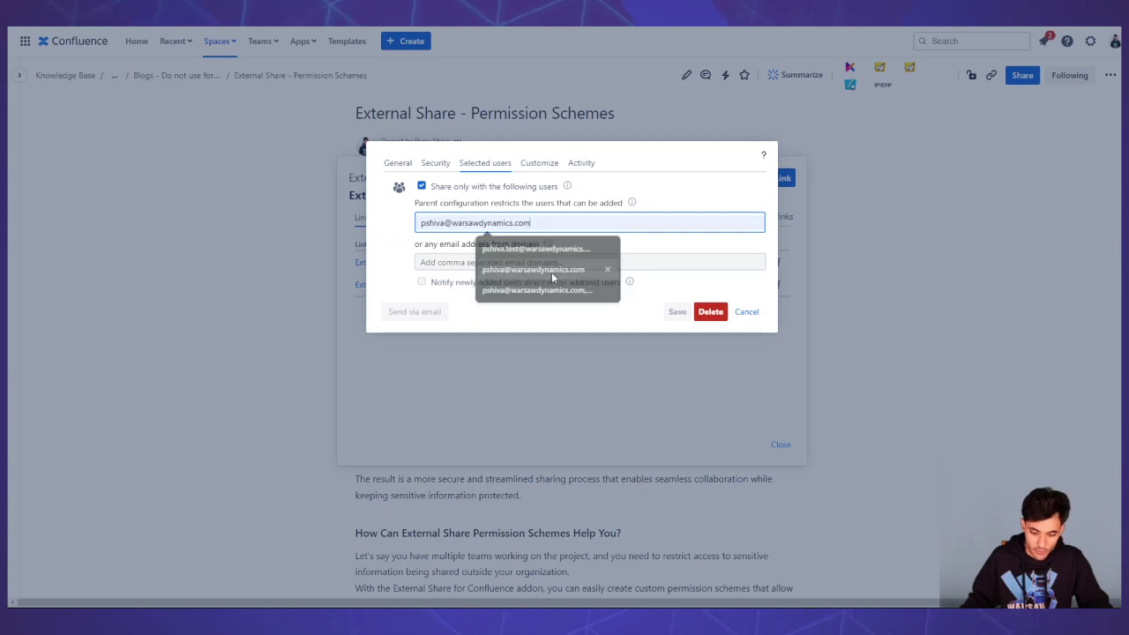
{"action": "left_click", "coordinate": [513, 265]}
{"action": "left_click", "coordinate": [520, 222]}
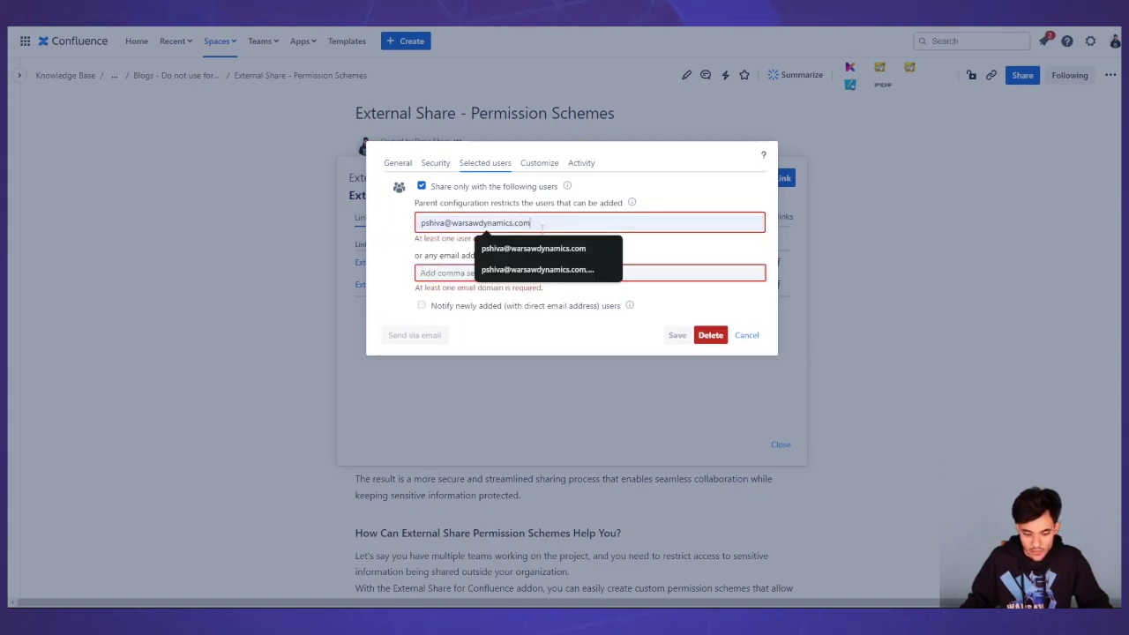
{"action": "left_click", "coordinate": [662, 253]}
Step: Try to allow any address from the domain warsawdynamics.com, then discard the link changes and close the share link list
{"action": "left_click", "coordinate": [495, 275]}
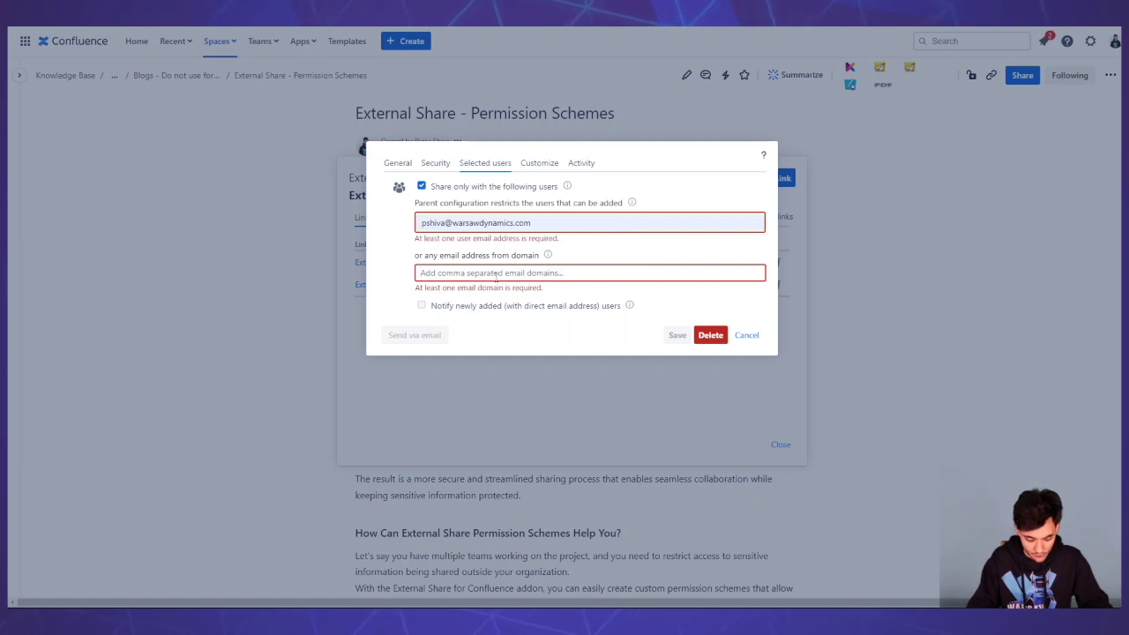
{"action": "type", "text": "warsawdyn"}
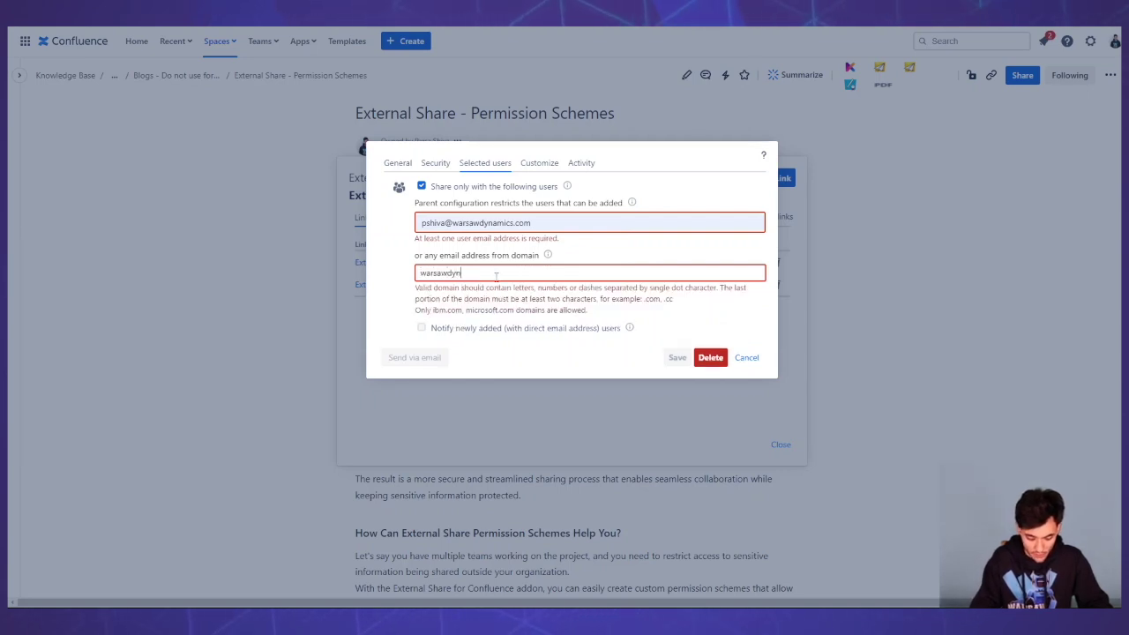
{"action": "type", "text": "amics.com"}
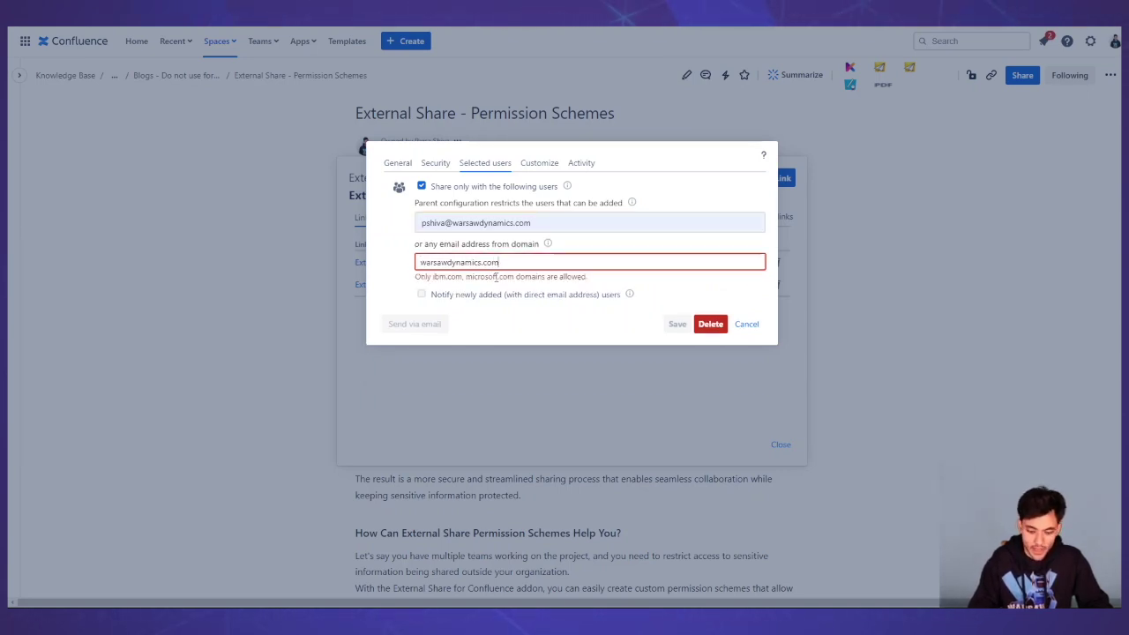
{"action": "left_click", "coordinate": [395, 233]}
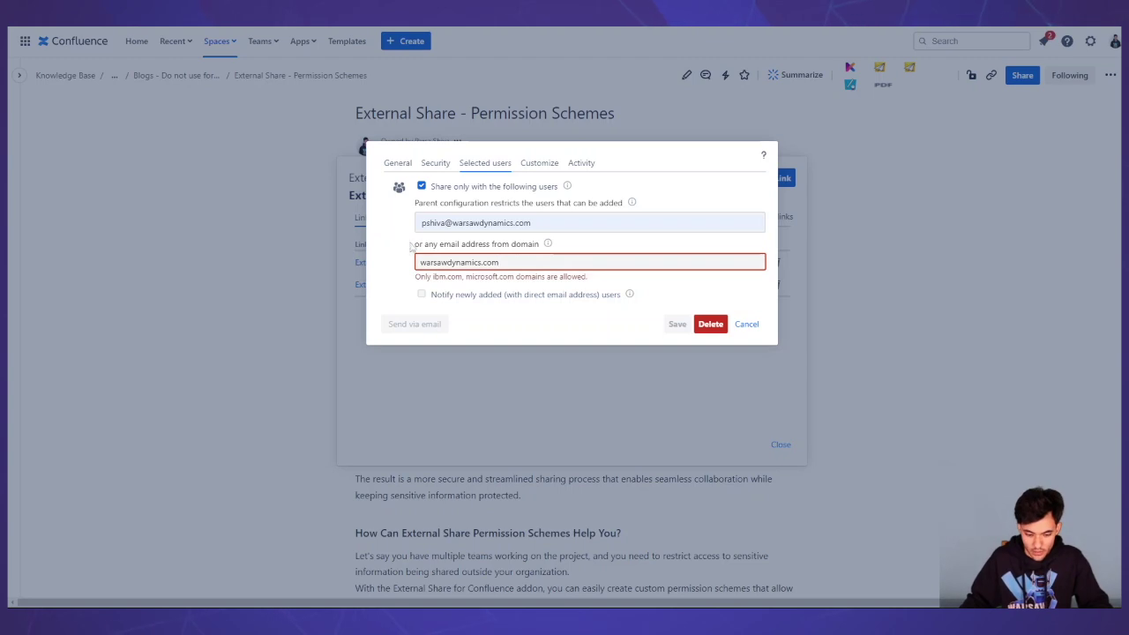
{"action": "triple_click", "coordinate": [607, 263]}
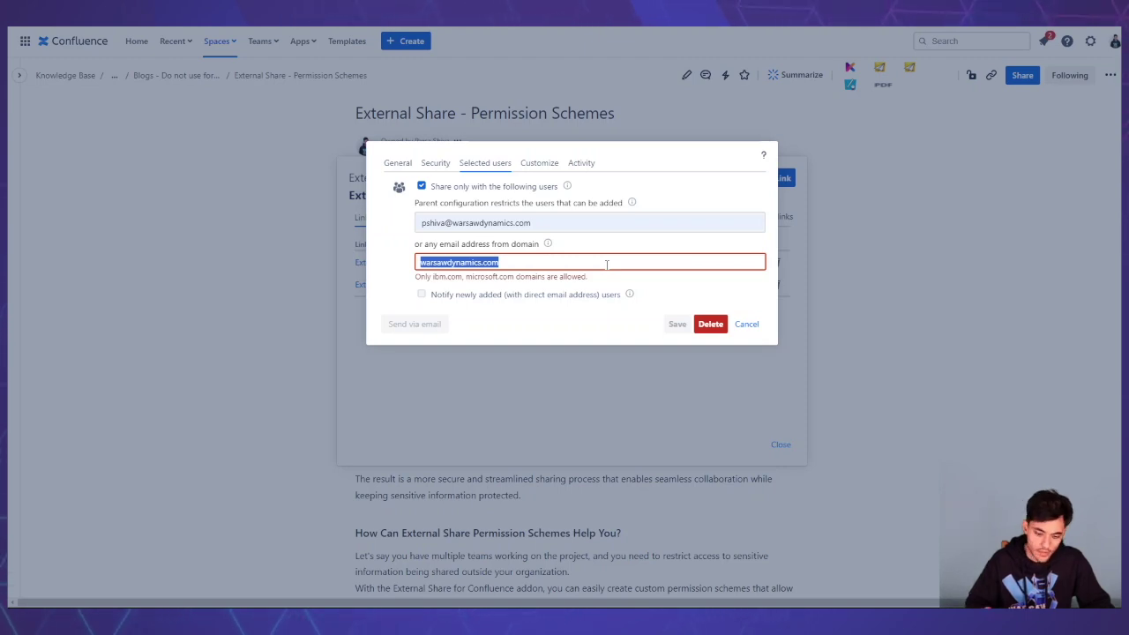
{"action": "left_click_drag", "start_coordinate": [587, 277], "coordinate": [443, 280]}
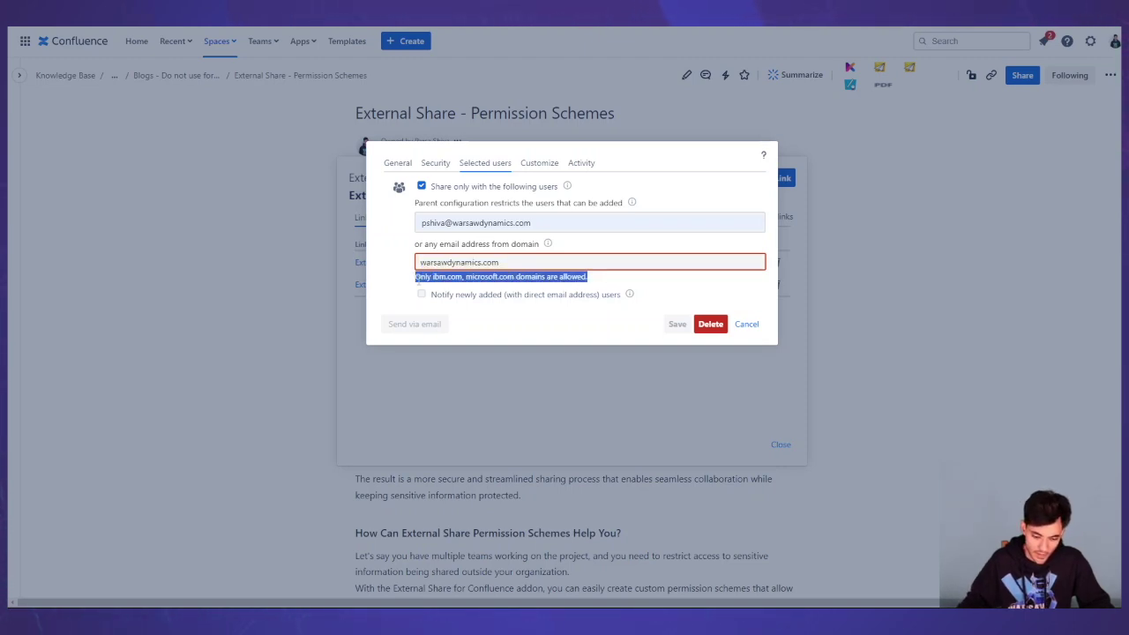
{"action": "left_click", "coordinate": [508, 262]}
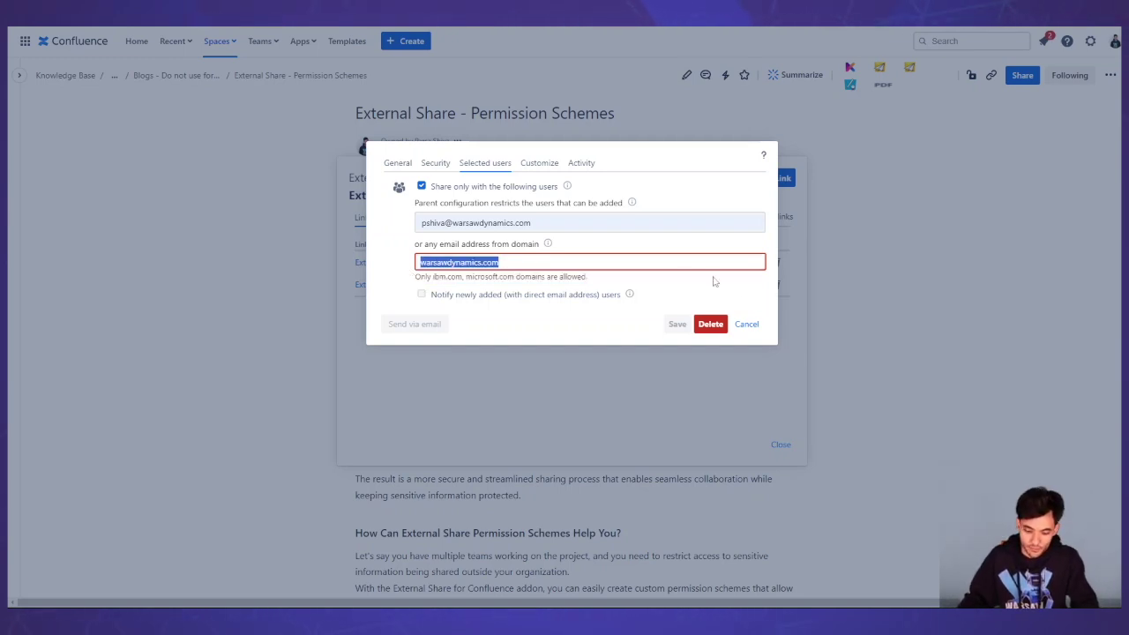
{"action": "left_click", "coordinate": [746, 323]}
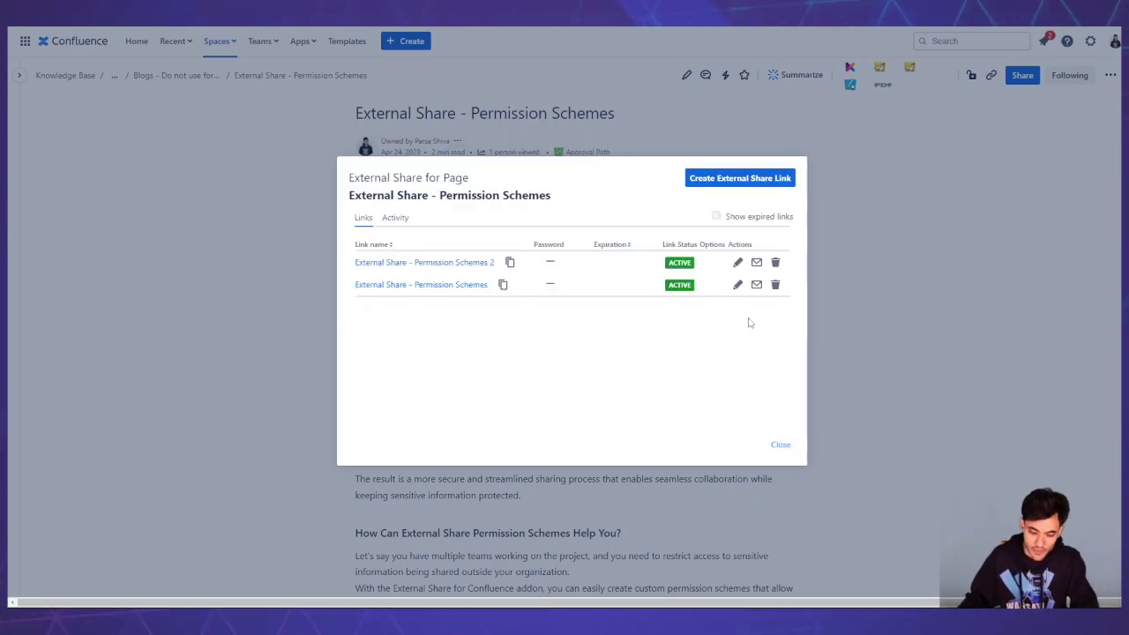
{"action": "left_click", "coordinate": [781, 445]}
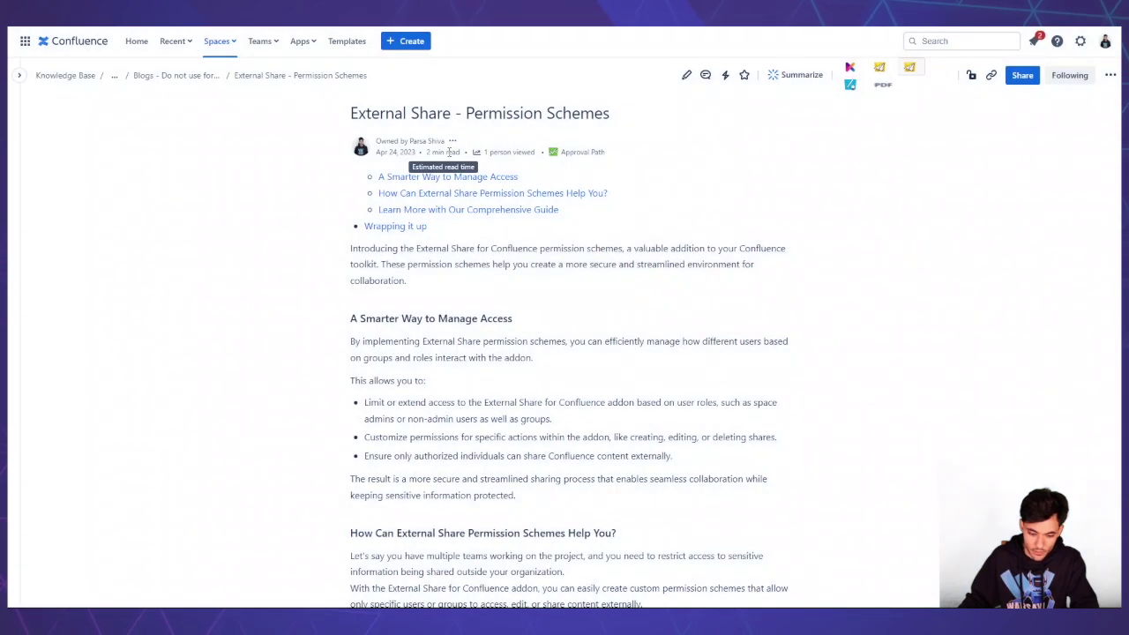
Step: Open the global External Share overview and review all links, the activity log and the spaces configuration
{"action": "left_click", "coordinate": [316, 41]}
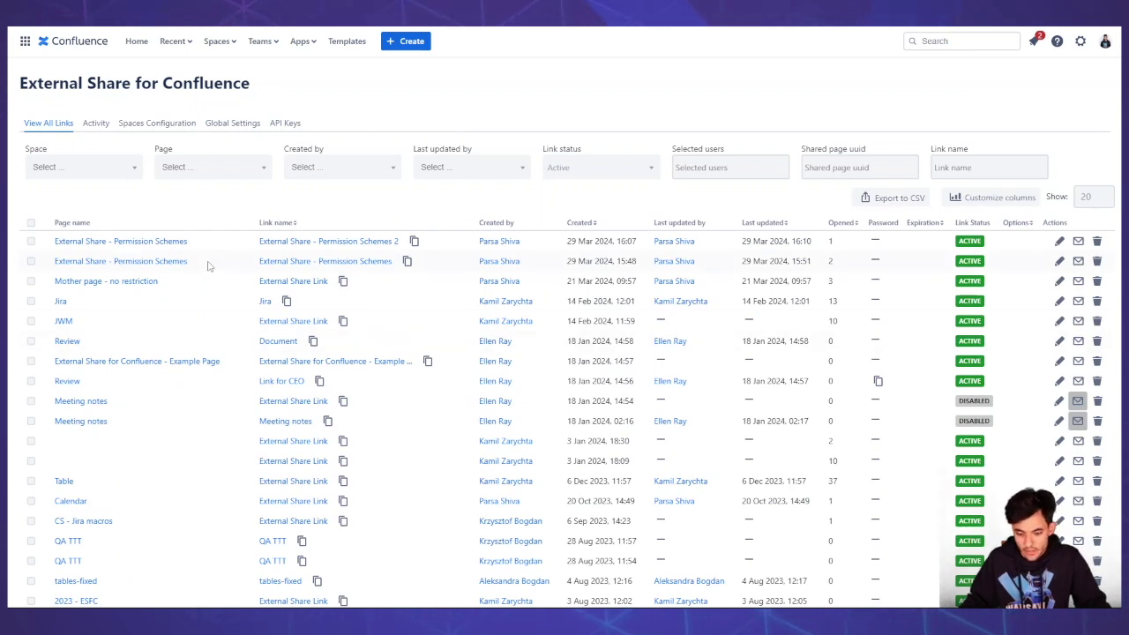
{"action": "left_click", "coordinate": [99, 125]}
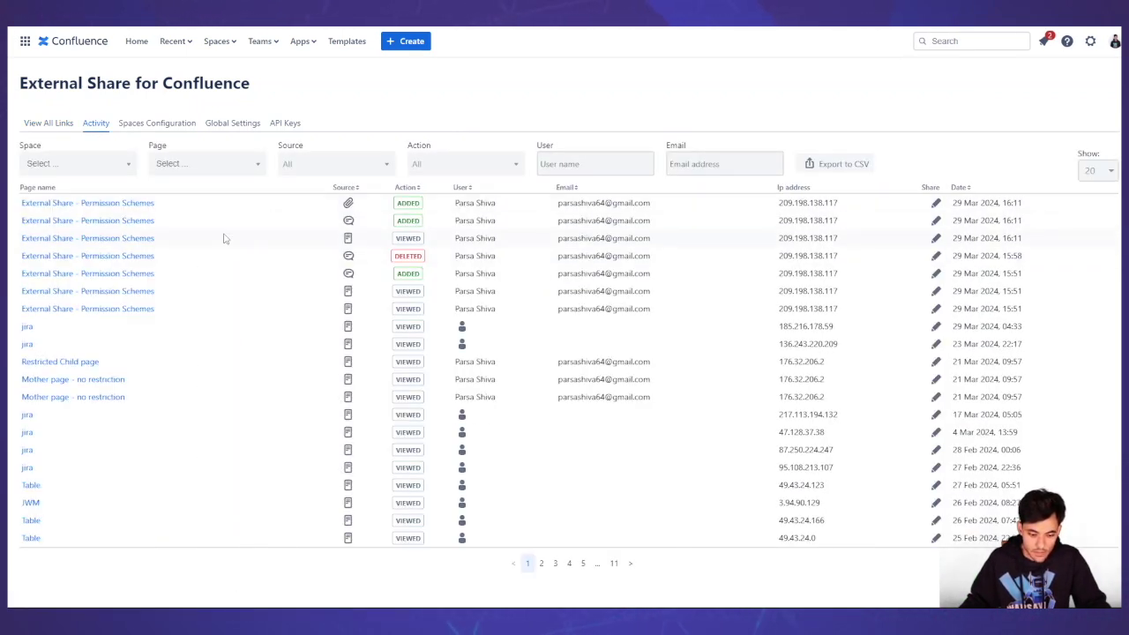
{"action": "left_click", "coordinate": [134, 125]}
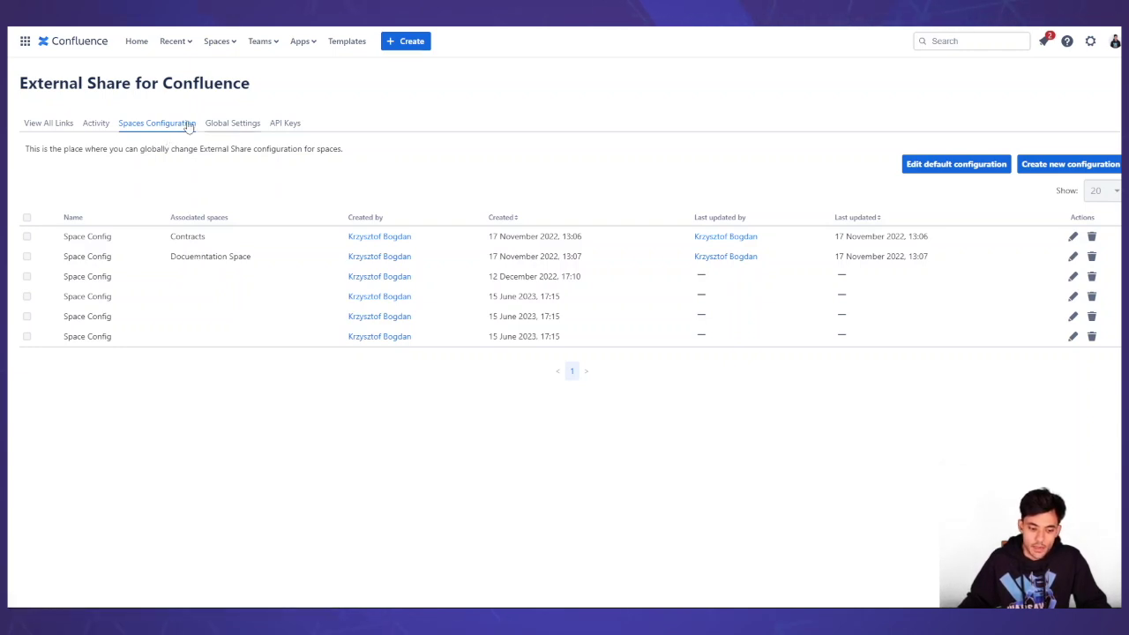
Step: Examine the global permission scheme settings and the allowed IP restriction for accessing share links
{"action": "left_click", "coordinate": [231, 124]}
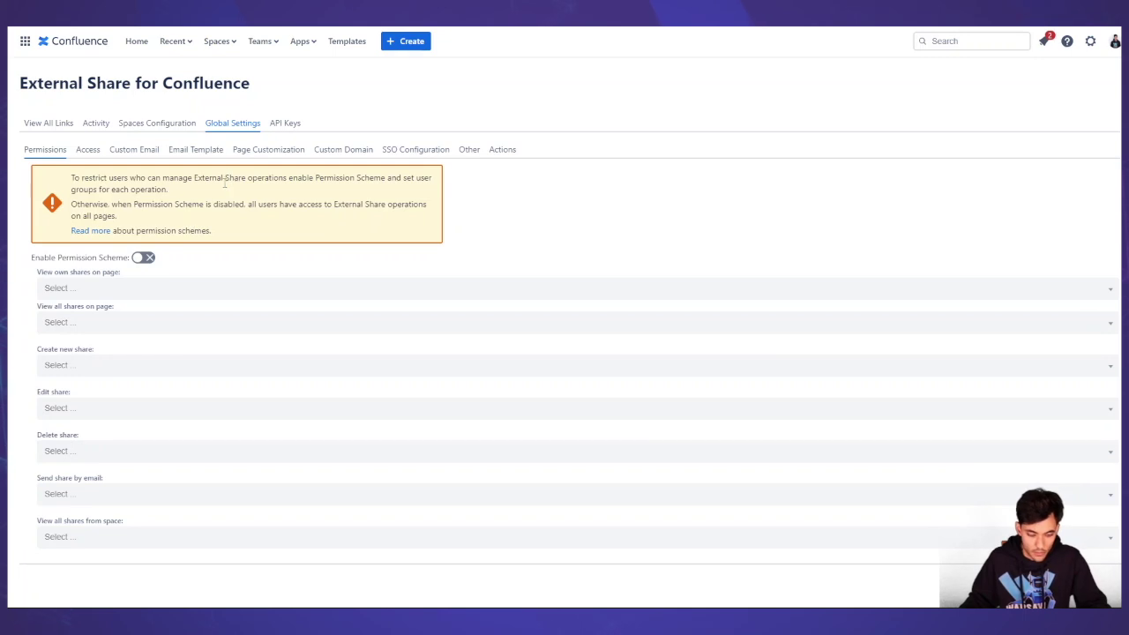
{"action": "left_click", "coordinate": [88, 150]}
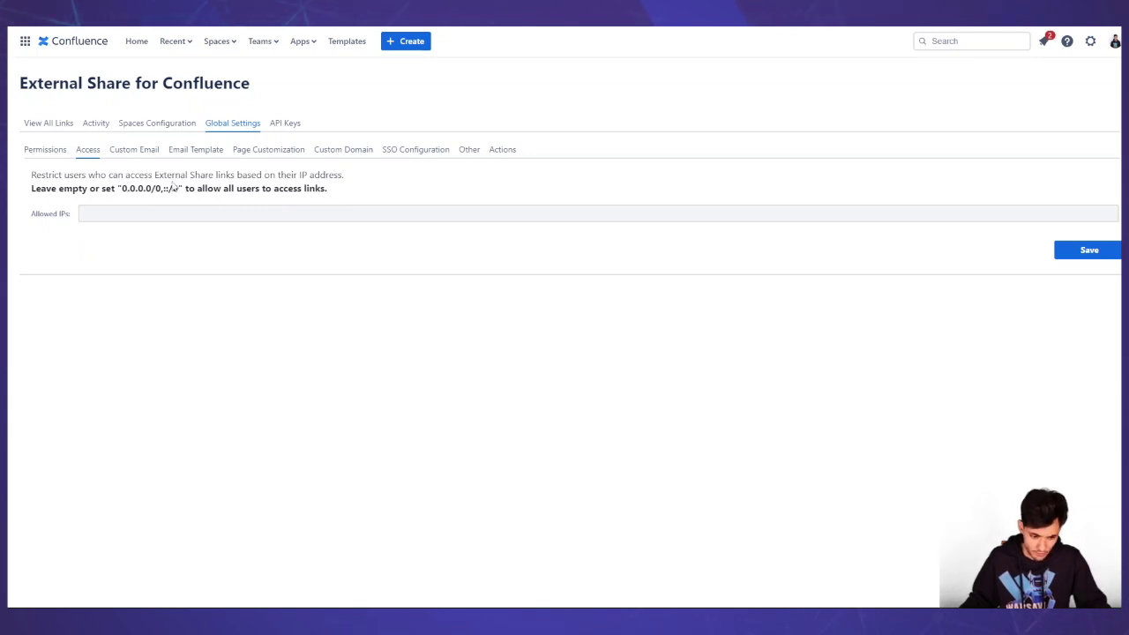
{"action": "left_click_drag", "start_coordinate": [183, 187], "coordinate": [117, 188]}
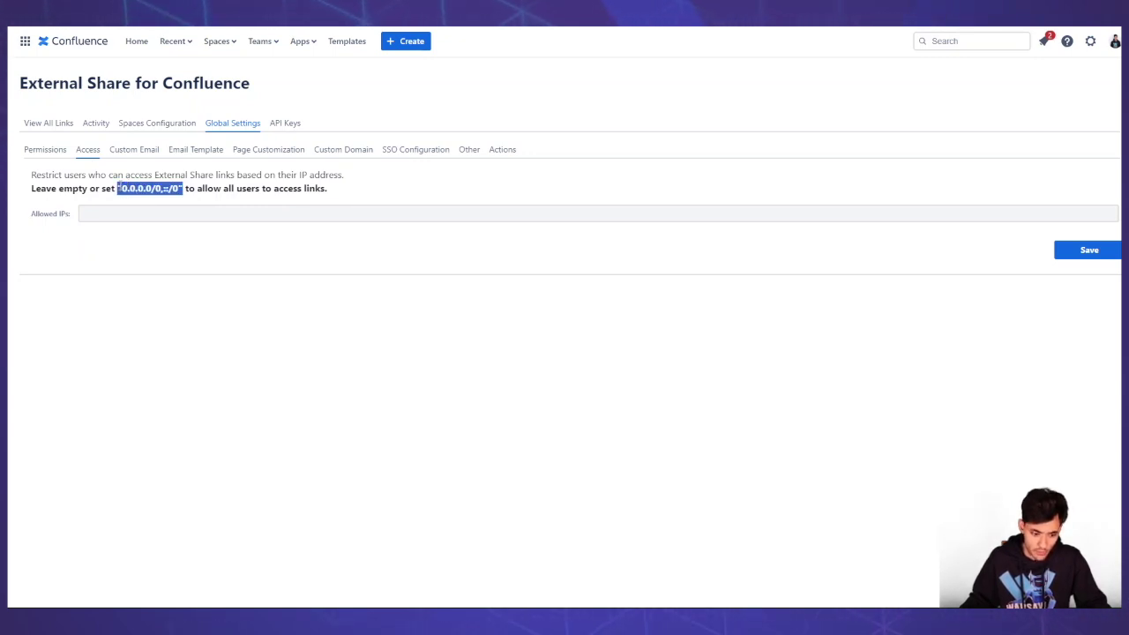
{"action": "left_click", "coordinate": [173, 298]}
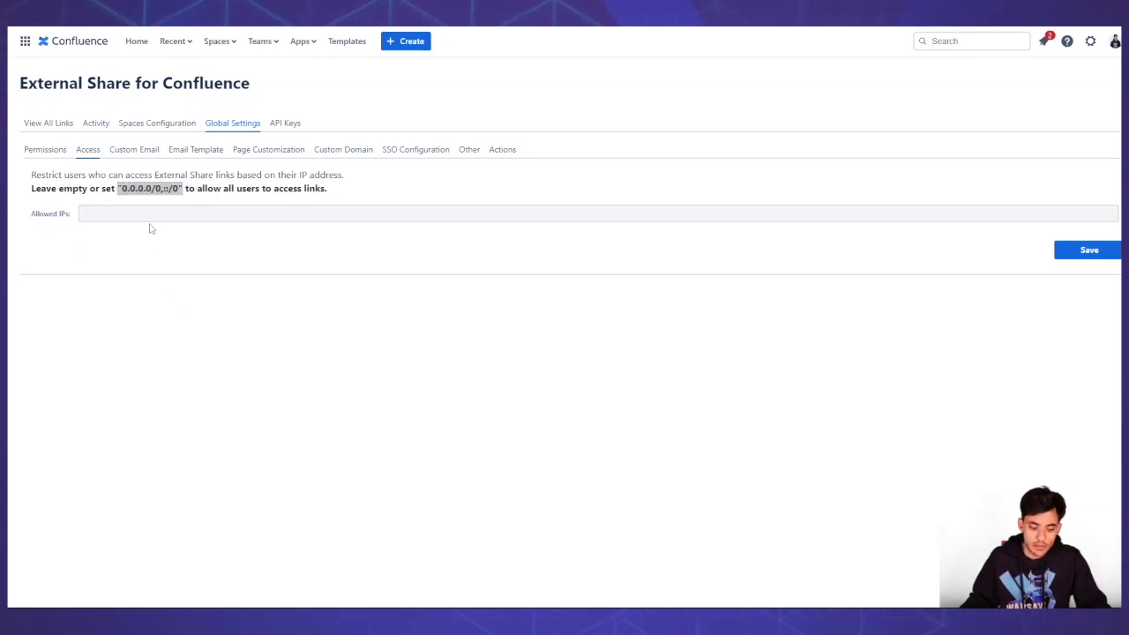
{"action": "left_click", "coordinate": [205, 245]}
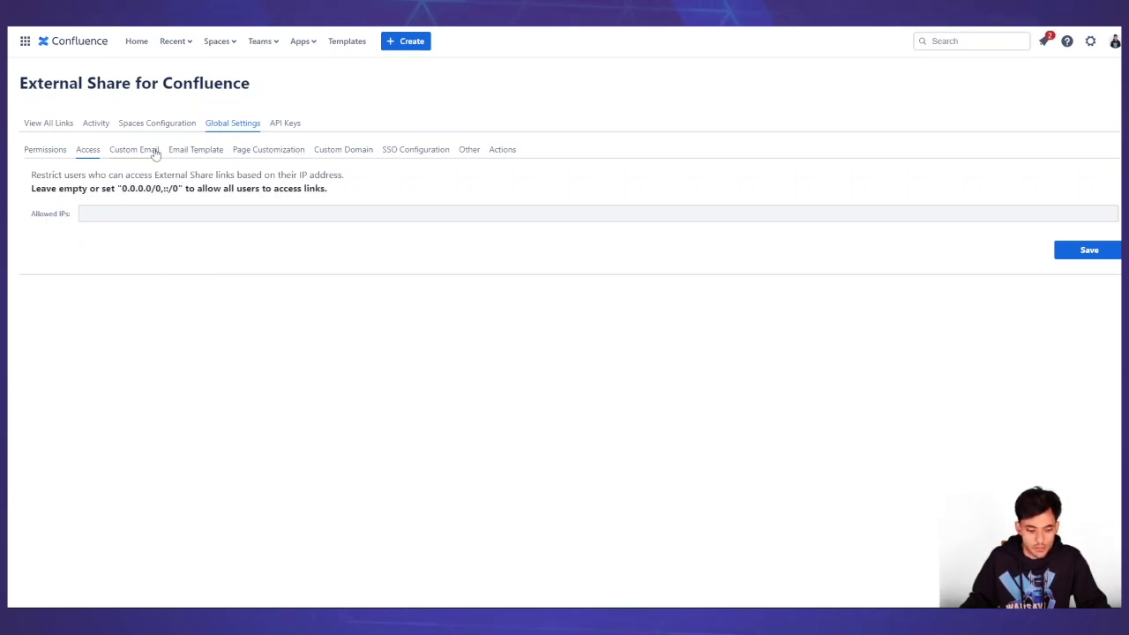
Step: Examine the global custom email, custom domain, SSO and other security settings, plus the API keys
{"action": "left_click", "coordinate": [140, 152]}
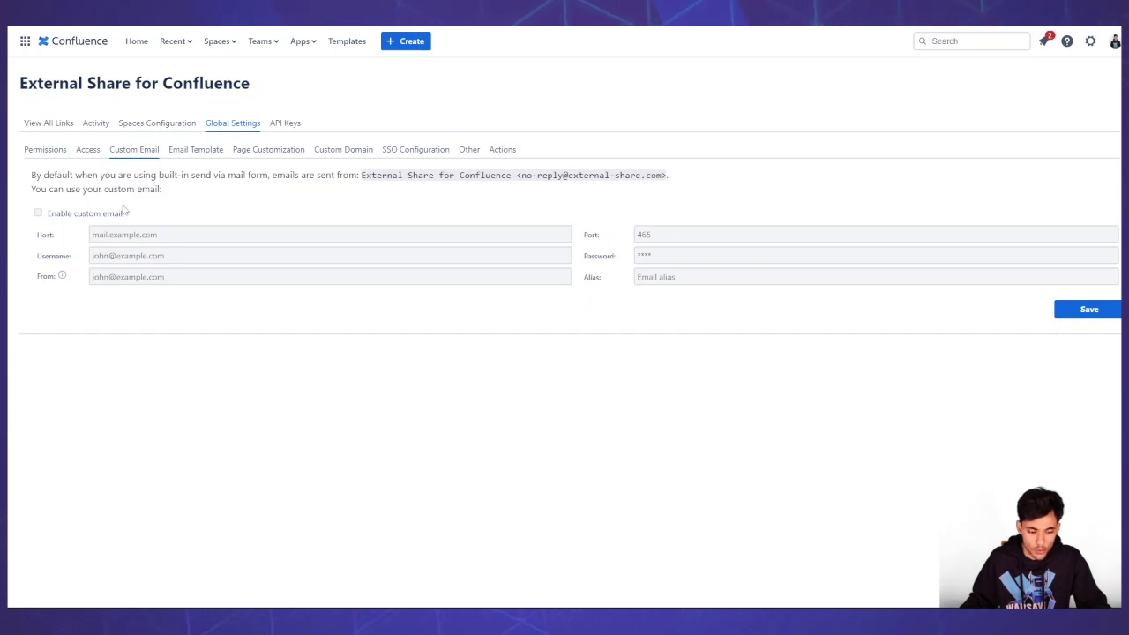
{"action": "left_click", "coordinate": [332, 154]}
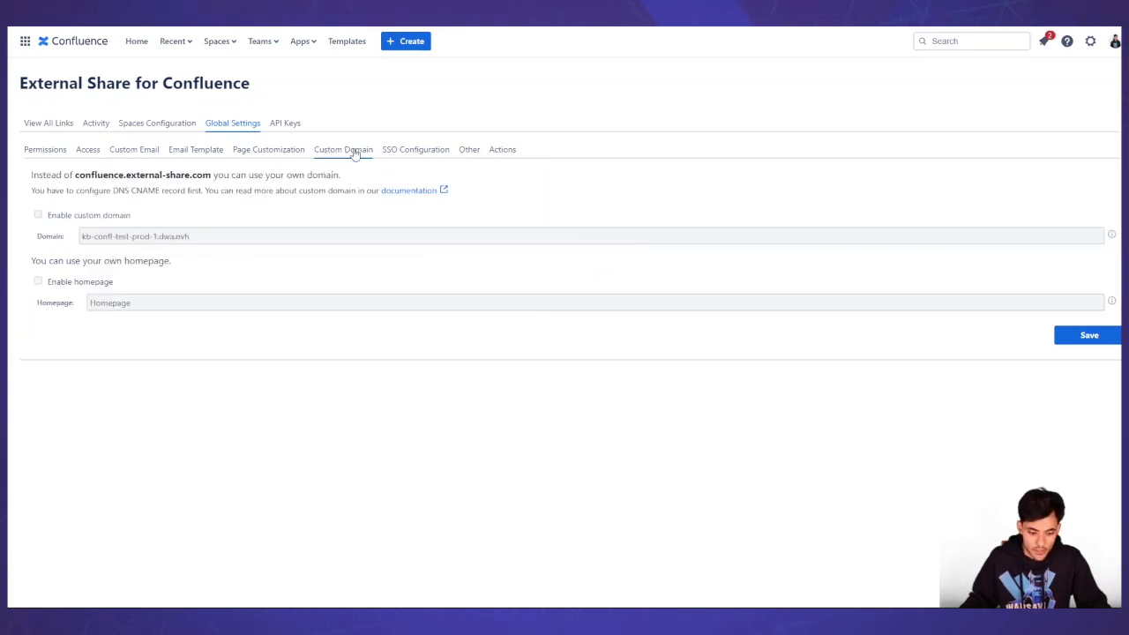
{"action": "left_click", "coordinate": [415, 150]}
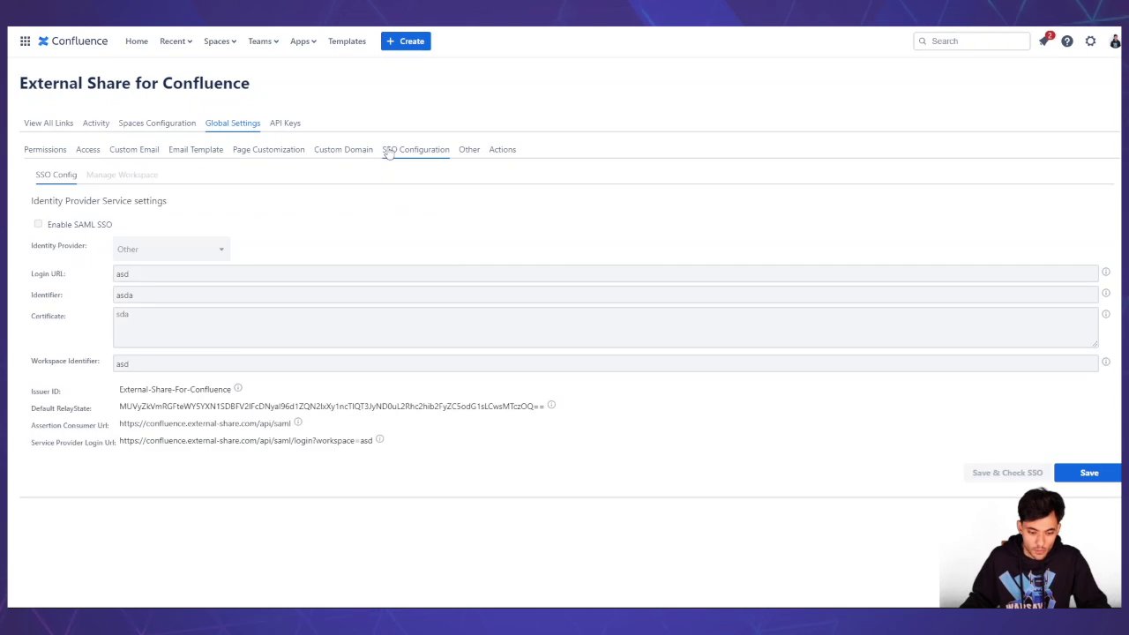
{"action": "left_click", "coordinate": [466, 151]}
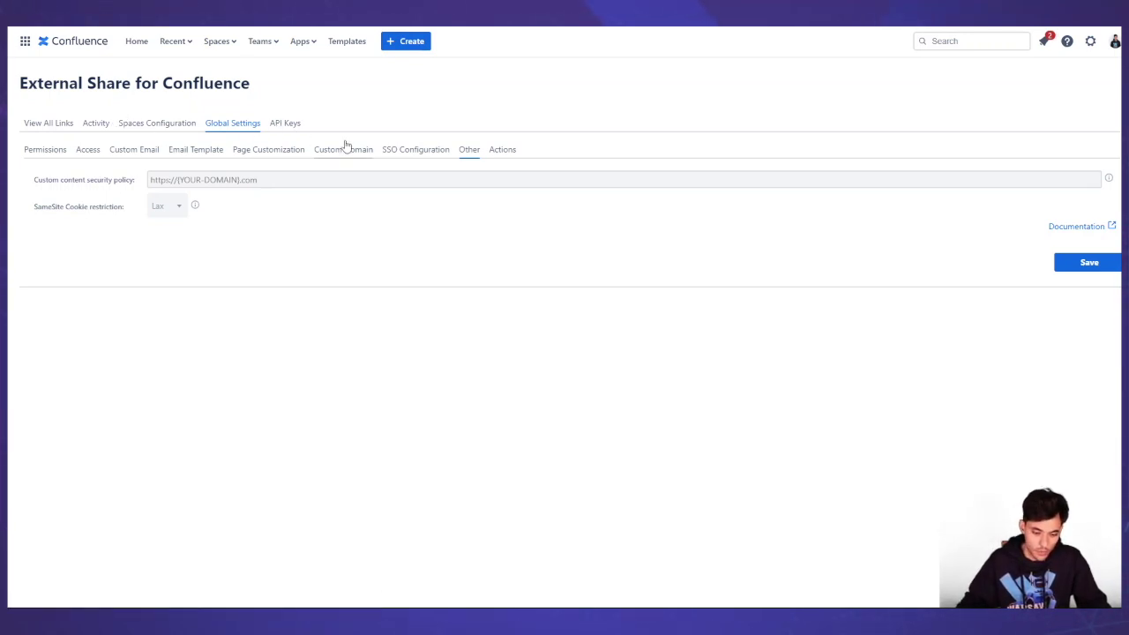
{"action": "left_click", "coordinate": [284, 125]}
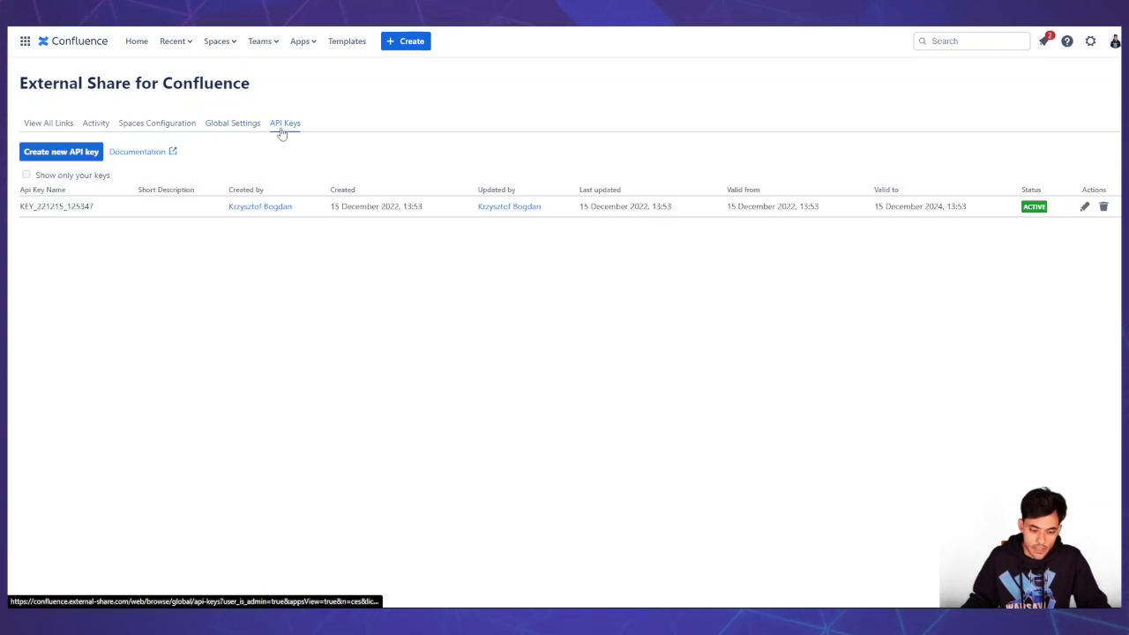
Step: Return to the overview of all share links and open the list of installed Confluence apps
{"action": "left_click", "coordinate": [49, 125]}
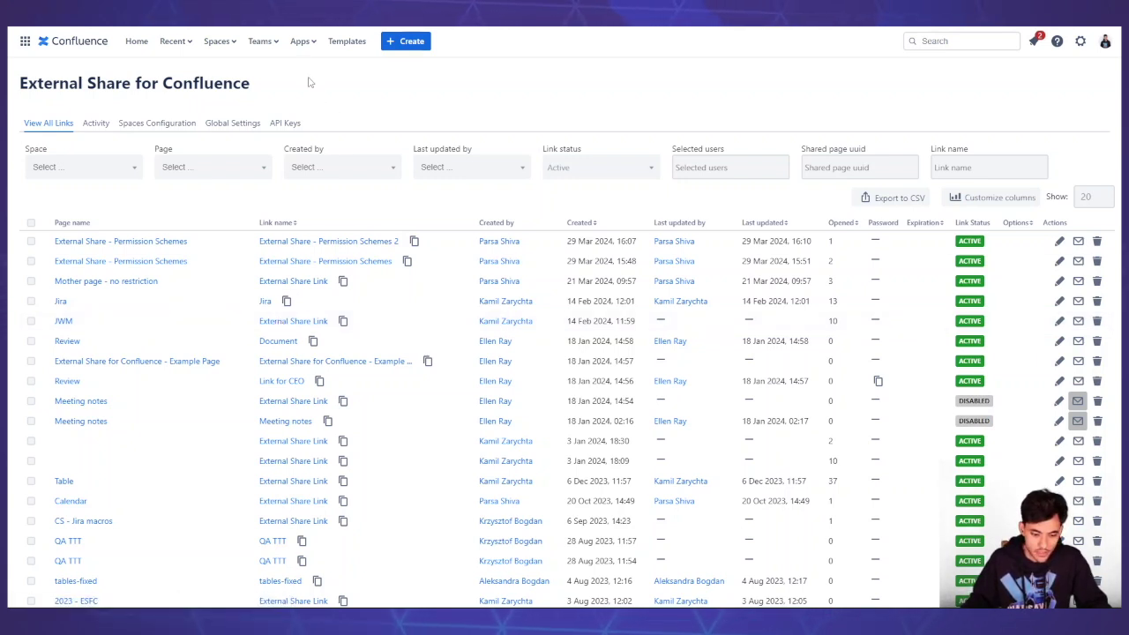
{"action": "left_click", "coordinate": [301, 41]}
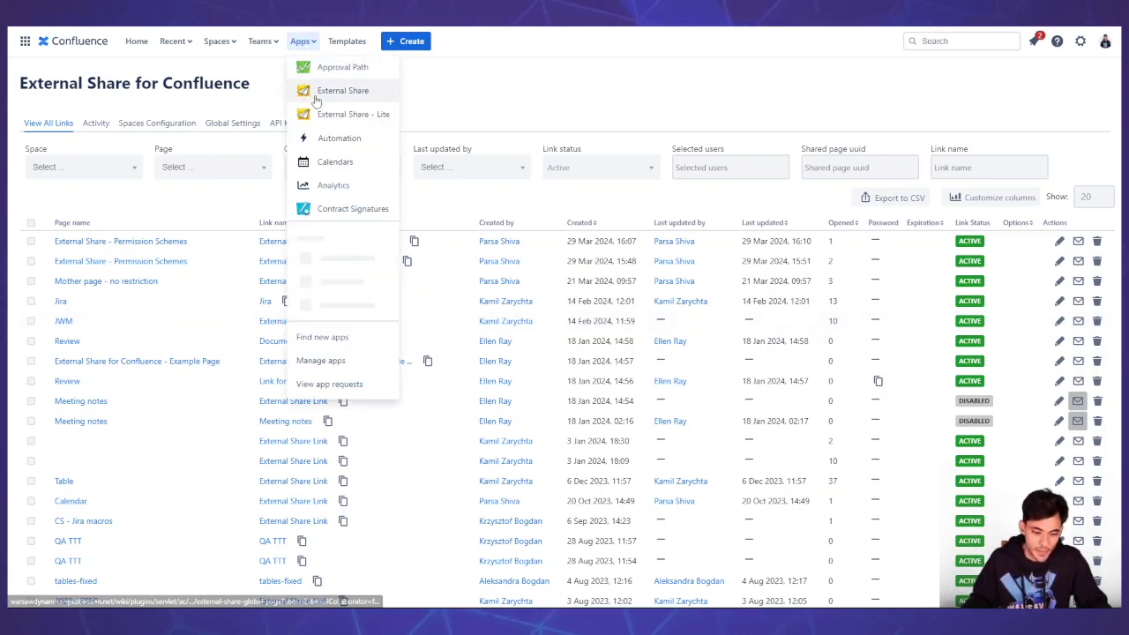